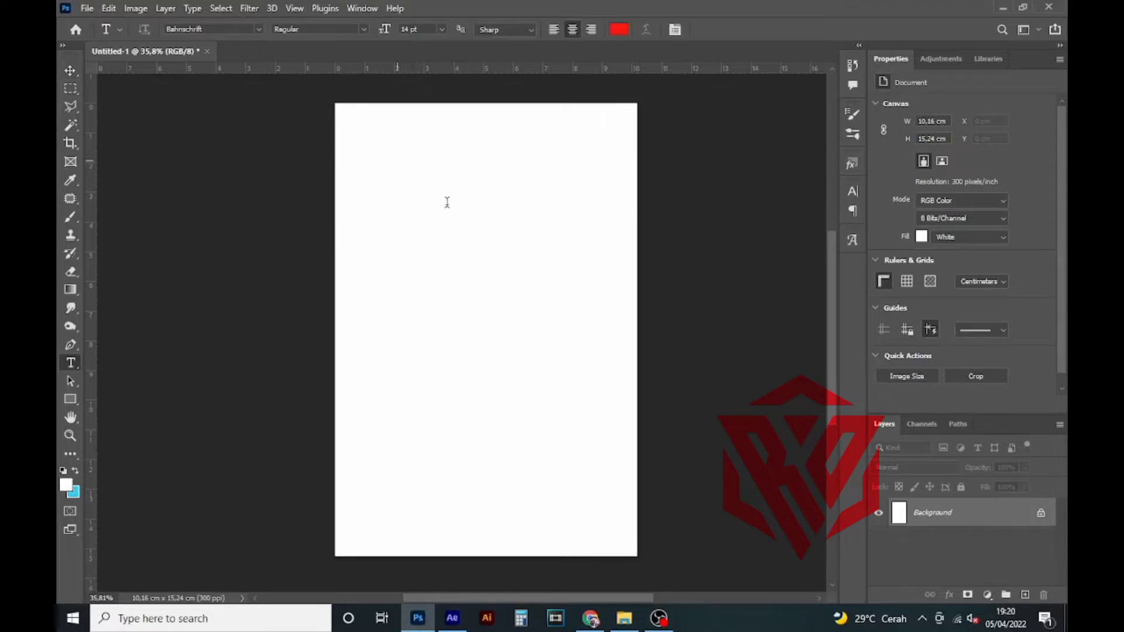
# Step: Add the red text "TUTORIAL SEDERHANA" and place it near the top centre of the page
pyautogui.write('TUTORI')
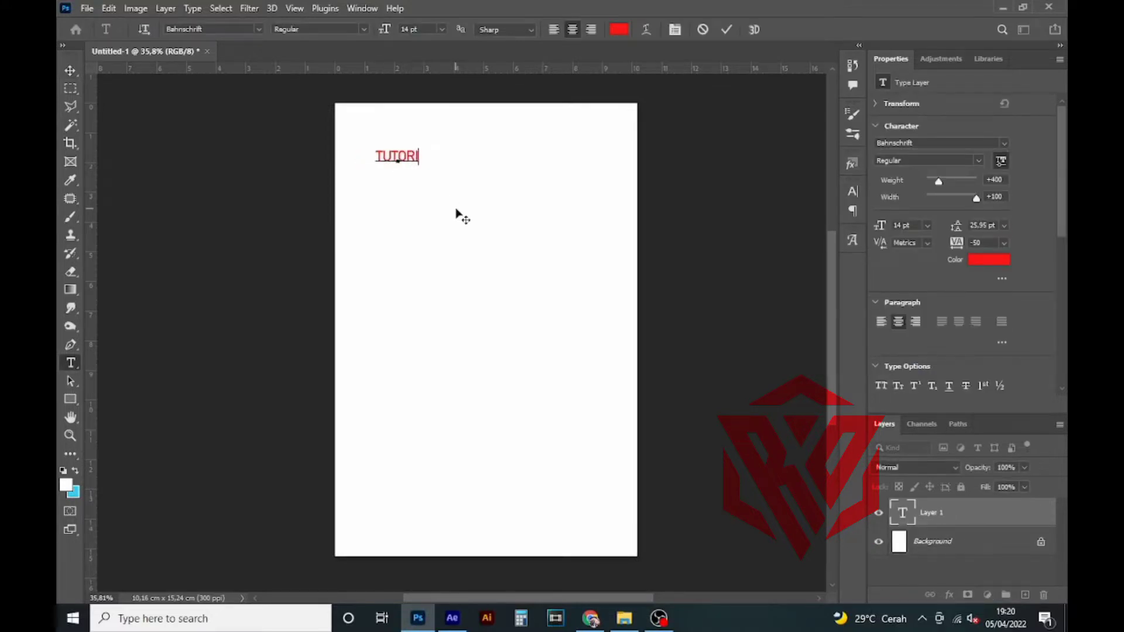
pyautogui.write('AL SEDERHANA')
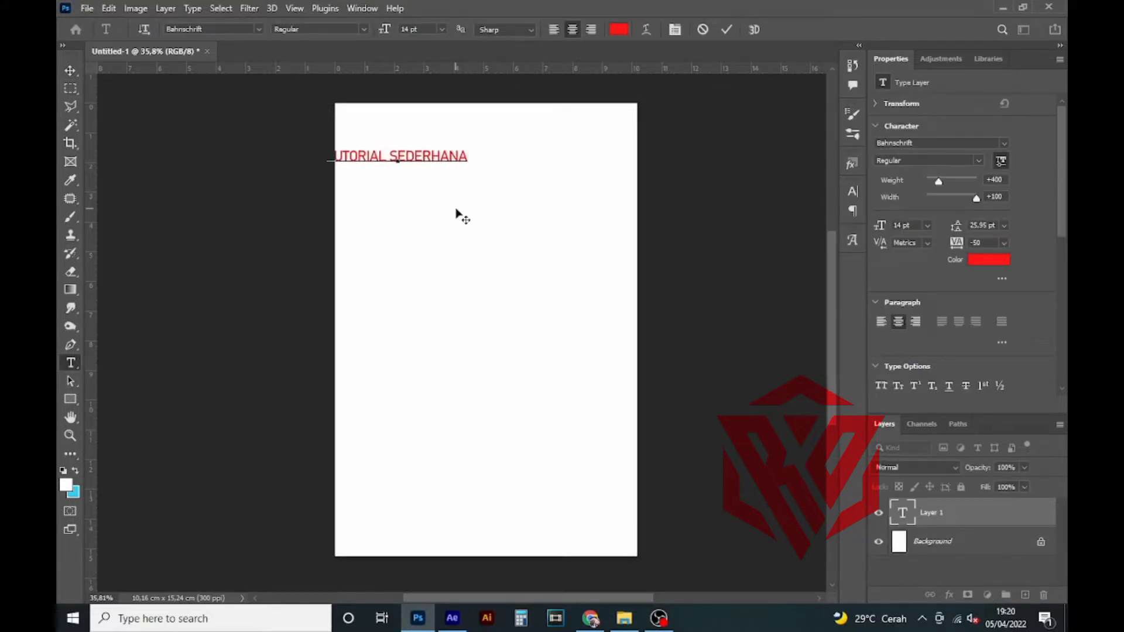
pyautogui.hotkey('ctrl', 'Return')
pyautogui.moveTo(457, 206); pyautogui.dragTo(537, 150)
# Step: Add the lines "CARA MENGGANTI BACKGROUND", "PAS FOTO", "DENGAN DETAIL RAMBUT" and "YANG MASIH TERLIHAT" below the title line
pyautogui.click(560, 149)
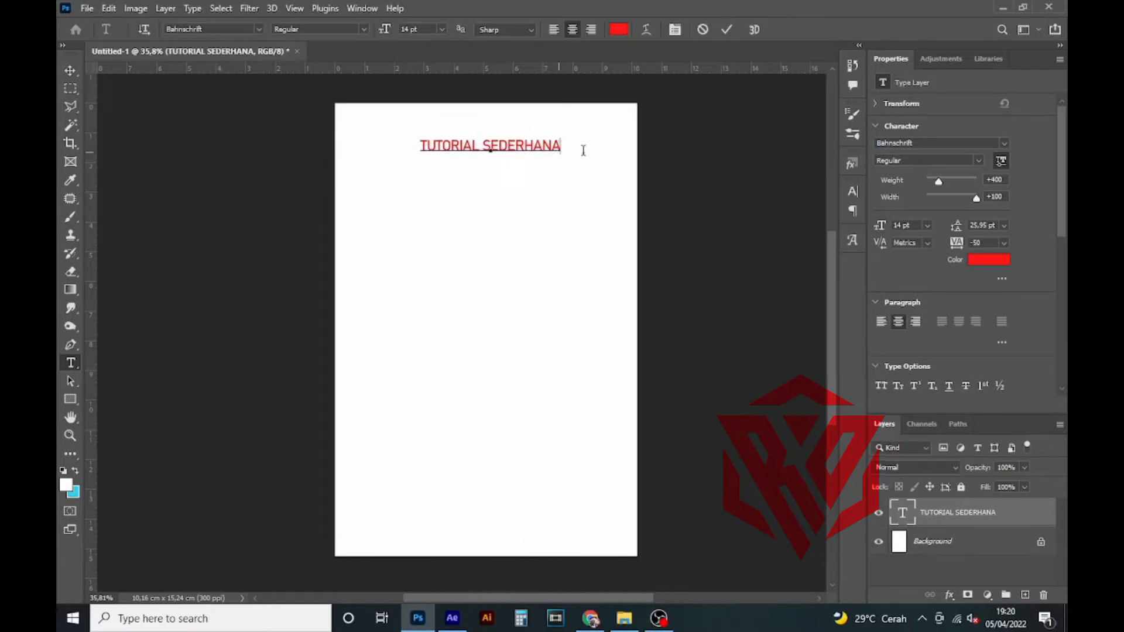
pyautogui.press('Return')
pyautogui.write('CARA MENGGANTI')
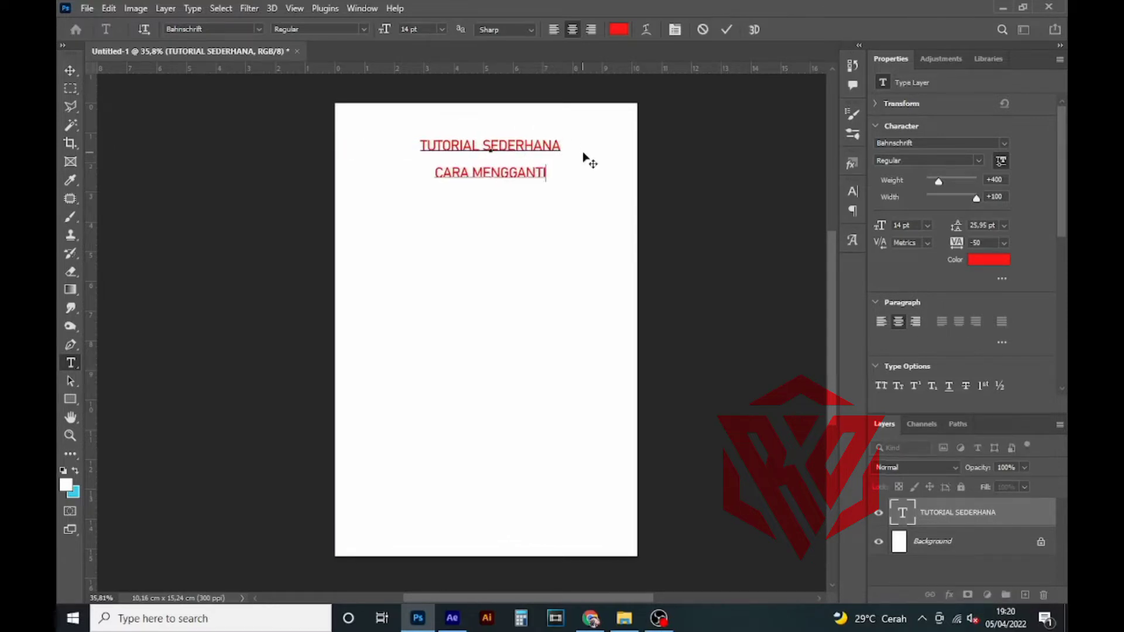
pyautogui.write(' BACKGROUND')
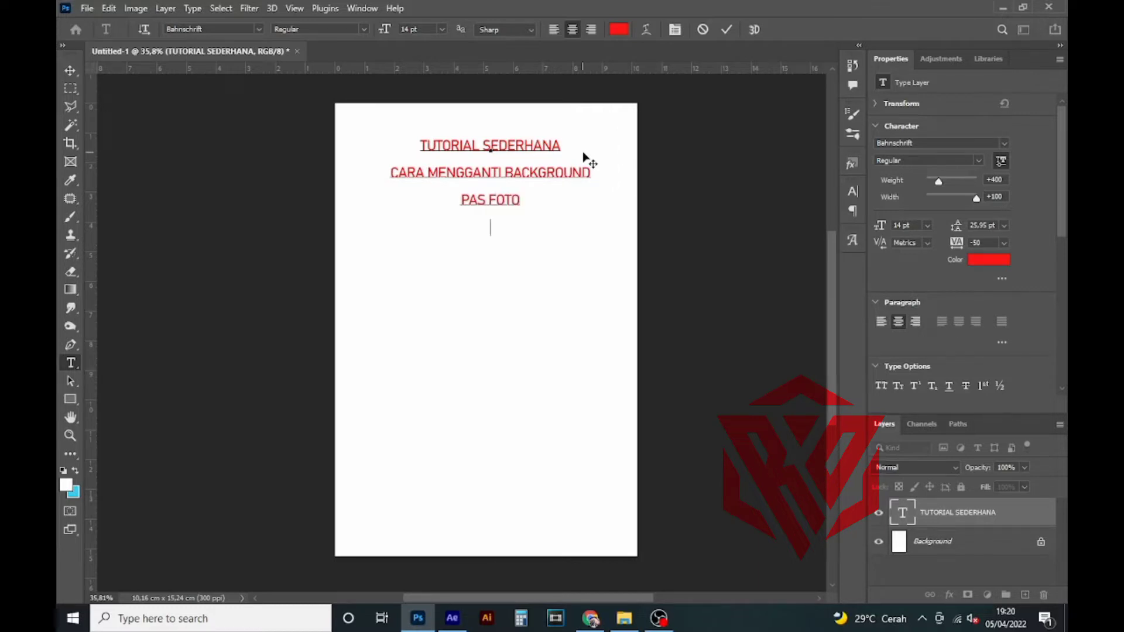
pyautogui.write(' PAS FOTO DENGAN RAMBUT')
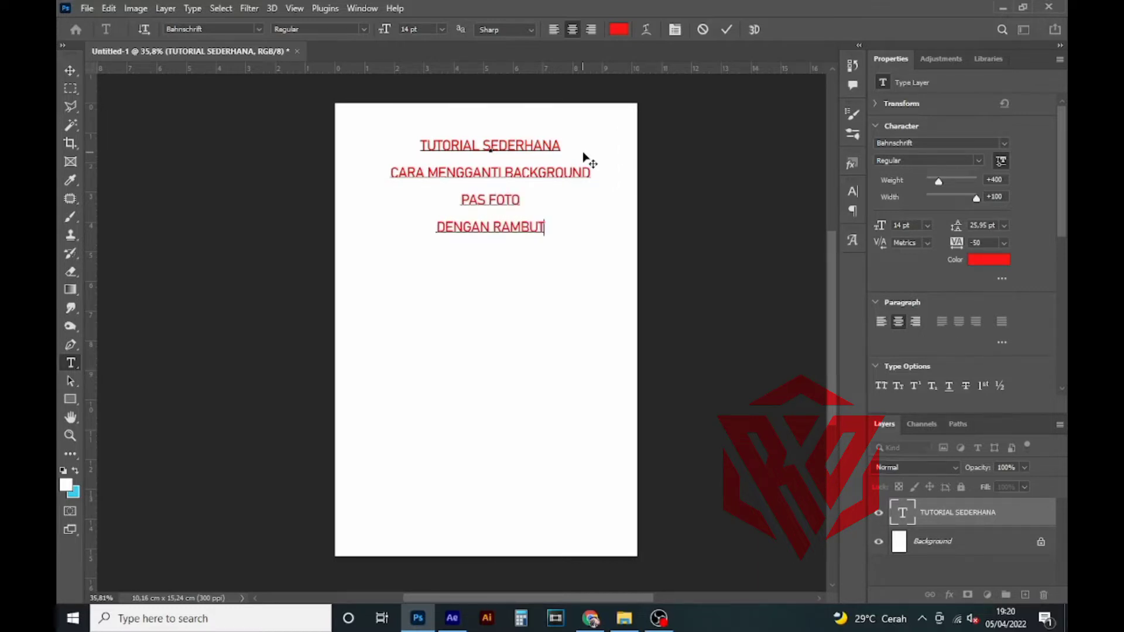
pyautogui.hotkey('ctrl', 'Left')
pyautogui.write('DETAIL RA')
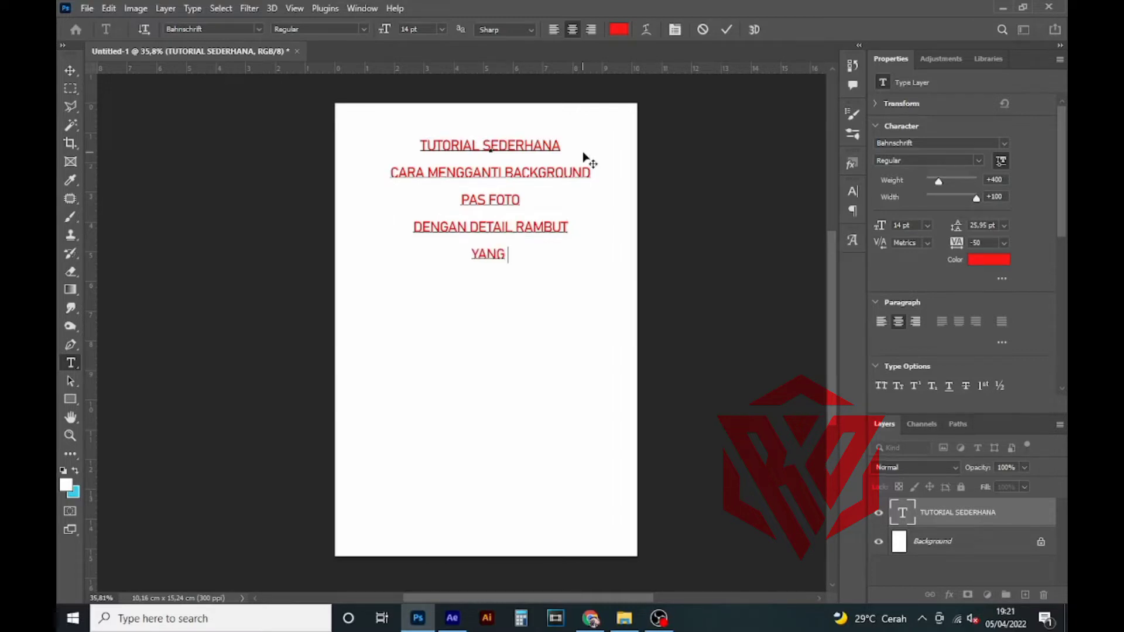
pyautogui.write('MBUT YANG MASIH TER')
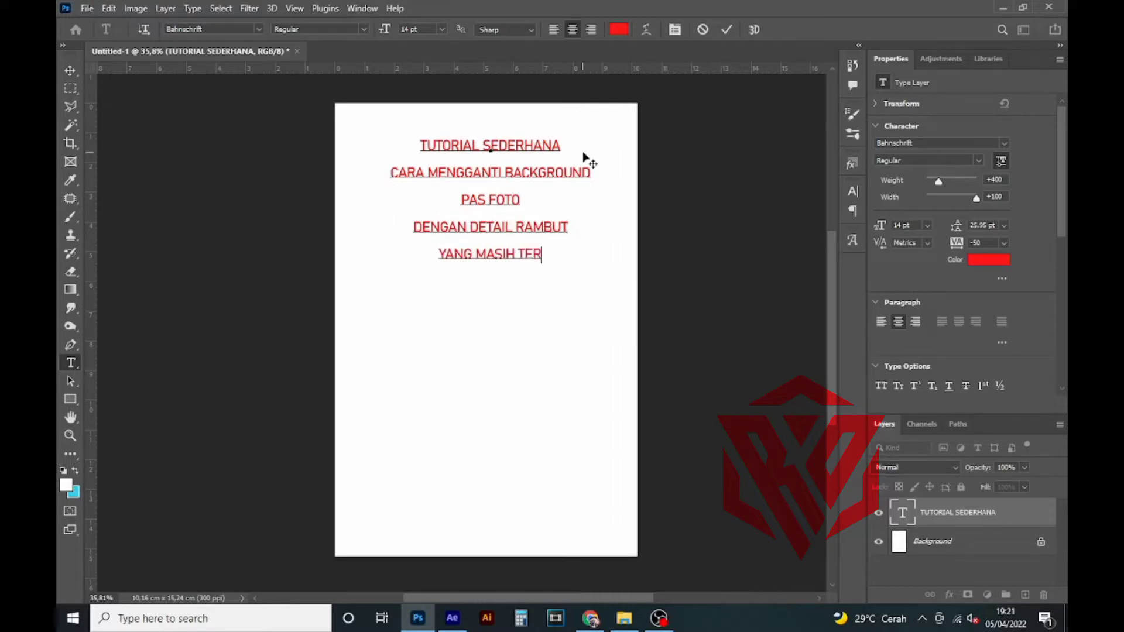
pyautogui.write('LIHAT')
pyautogui.hotkey('ctrl', 'Return')
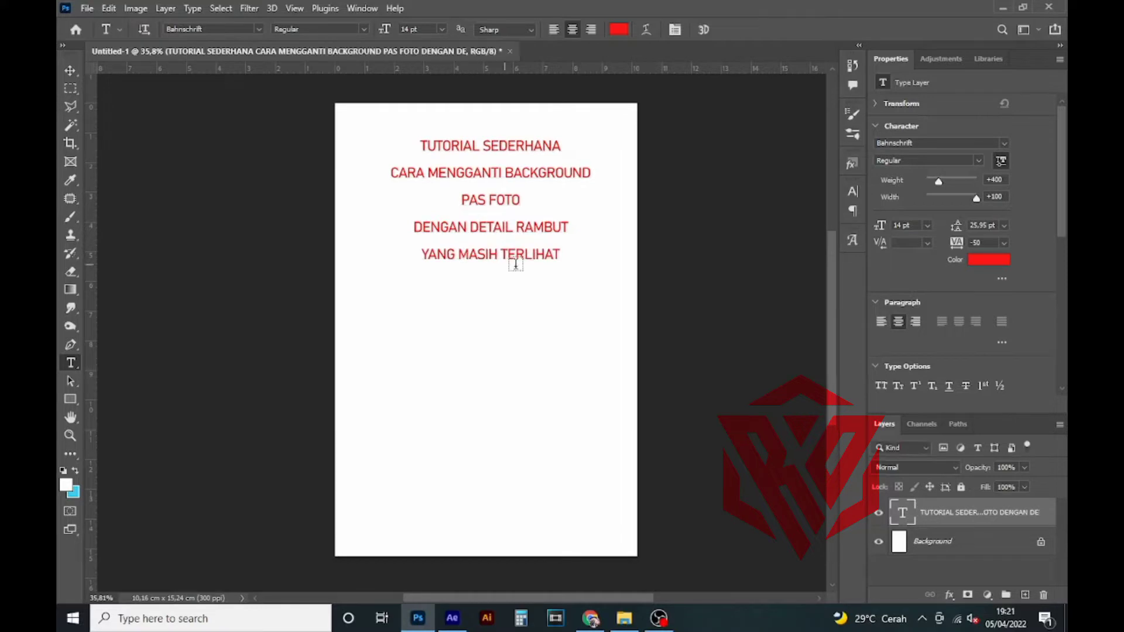
# Step: Append the lines "JANGAN LUPA", "SUBSCRIBE YA BOS!!" and "TERIMA KASIH" to the text block after two blank lines
pyautogui.click(555, 255)
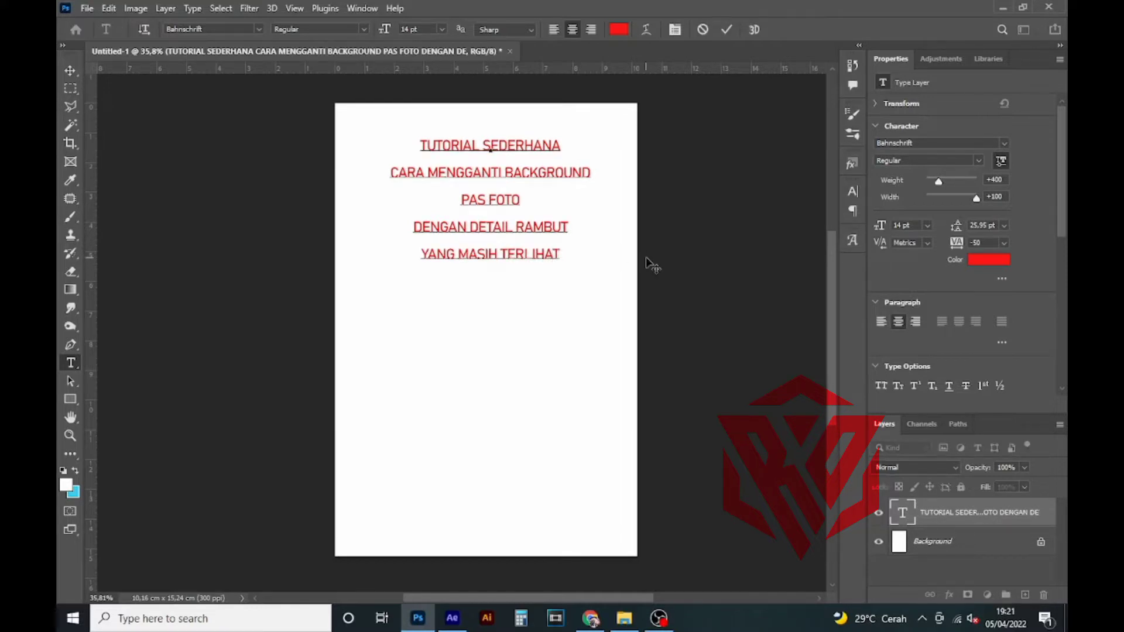
pyautogui.write('JANGAN L')
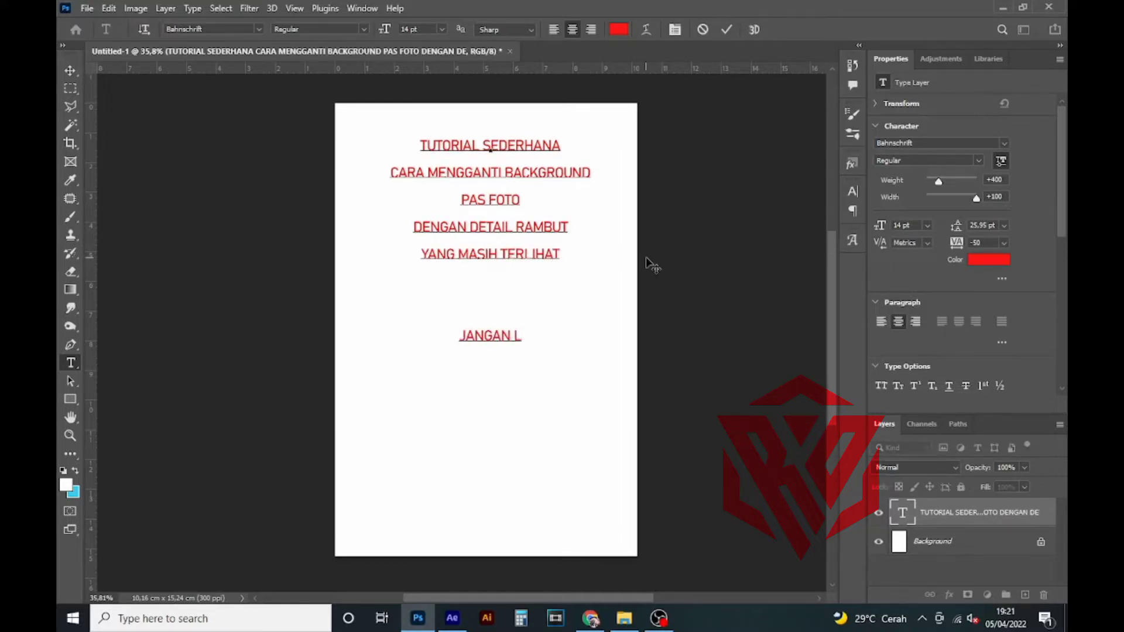
pyautogui.write('UPA ')
pyautogui.write('SUBS')
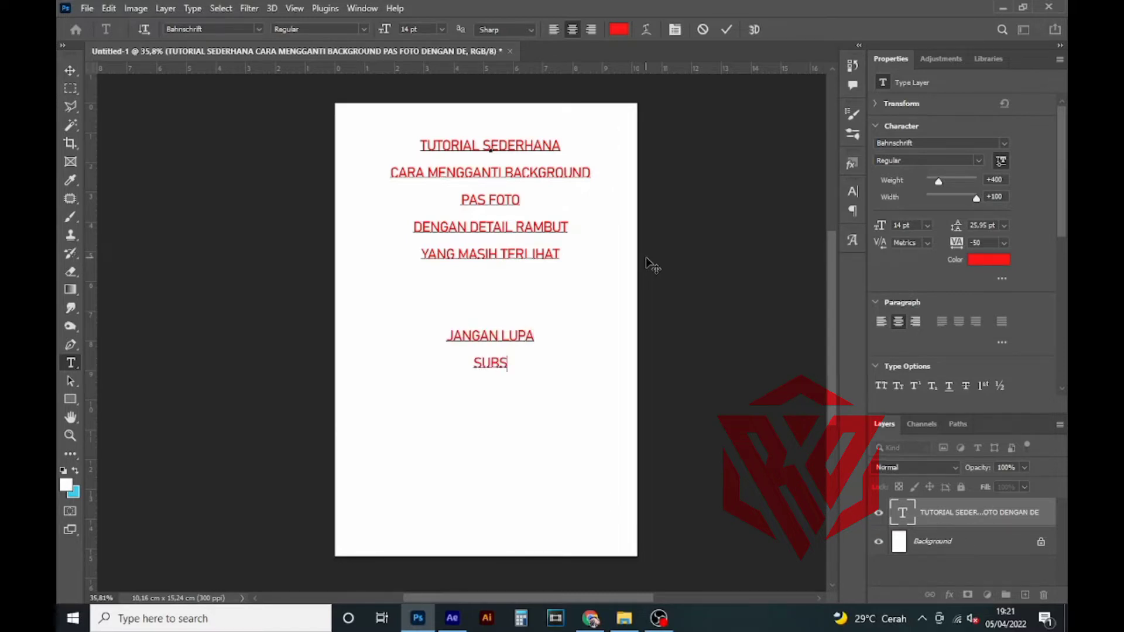
pyautogui.write('CRIBE YA BOS')
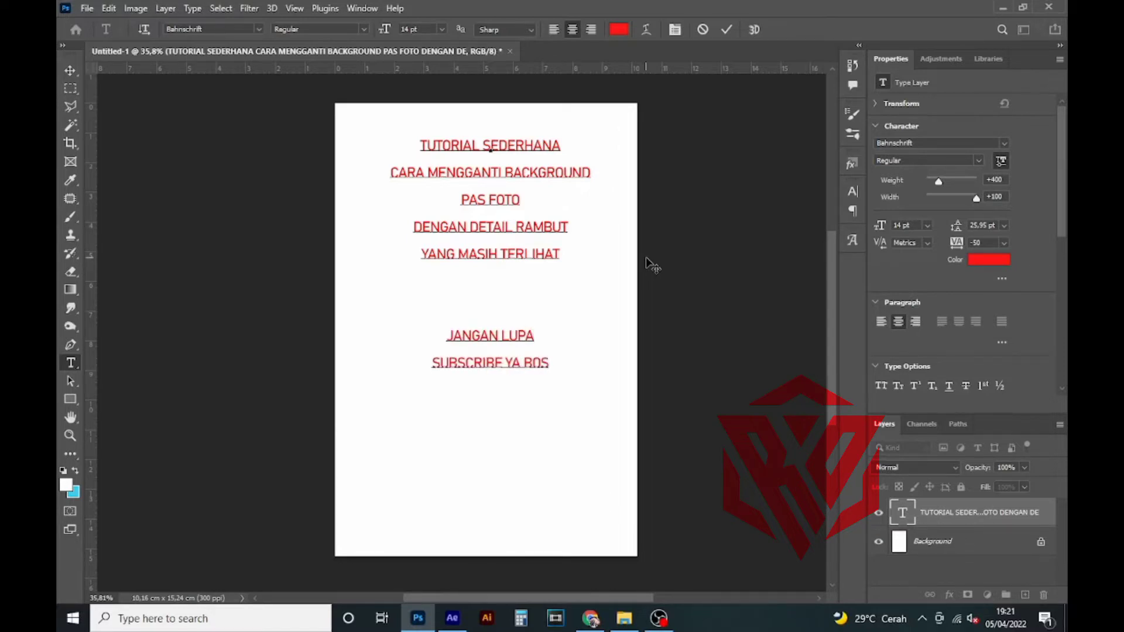
pyautogui.write('!!')
pyautogui.press('Return')
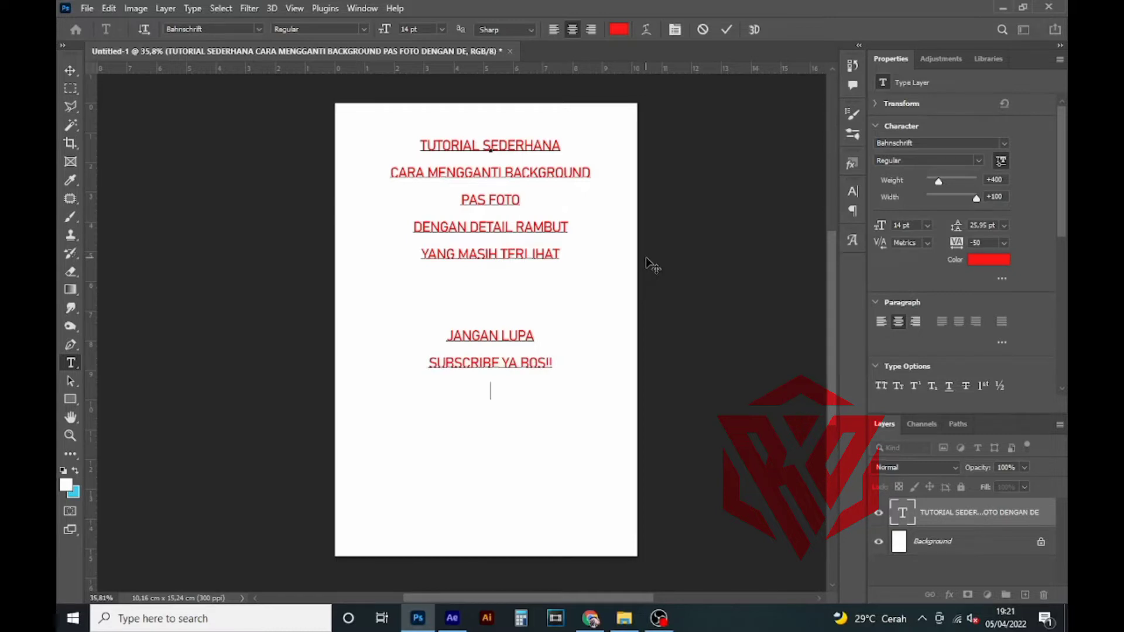
pyautogui.write('TERIMA KASIH')
pyautogui.hotkey('ctrl', 'Return')
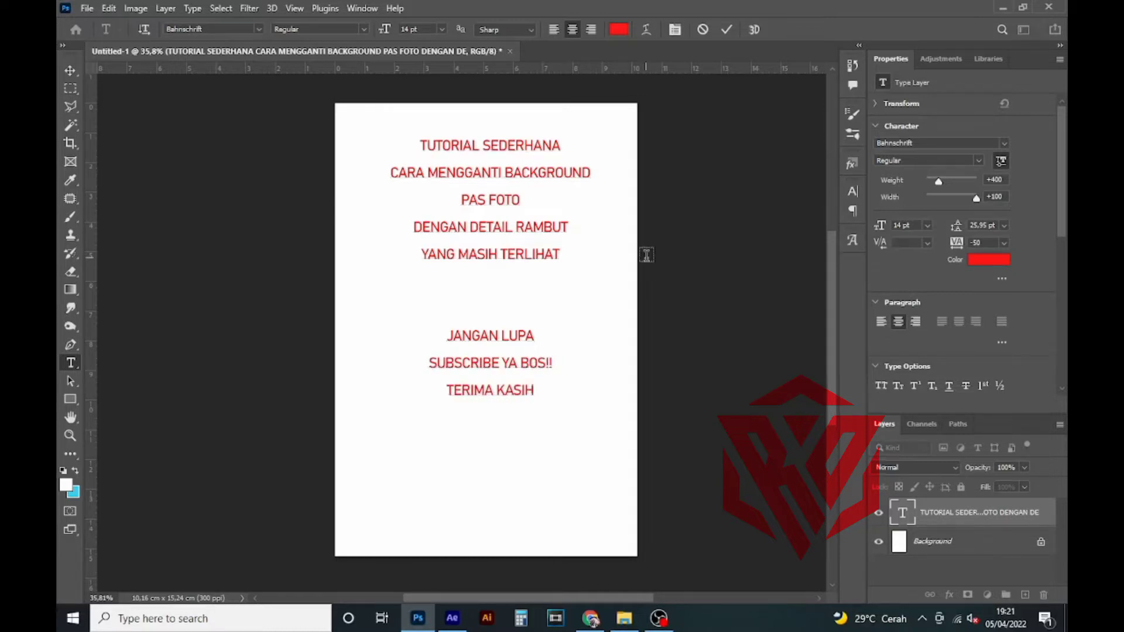
# Step: Hide the text layer and close the panel group that holds Properties, Adjustments and Libraries
pyautogui.press('v')
pyautogui.click(880, 519)
pyautogui.rightClick(891, 59)
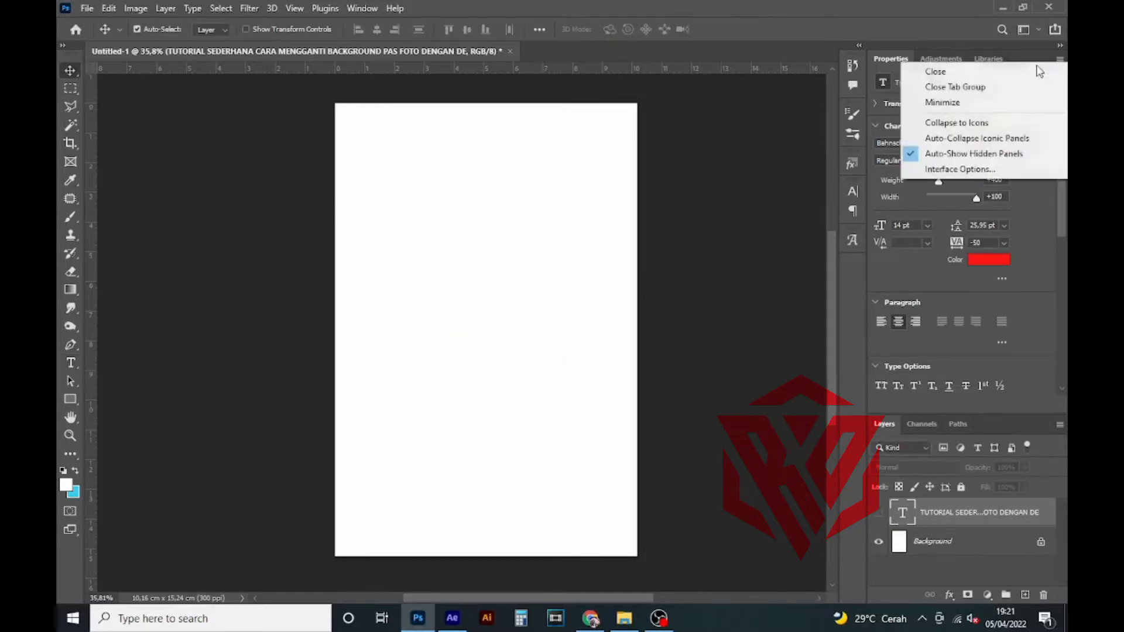
pyautogui.click(931, 71)
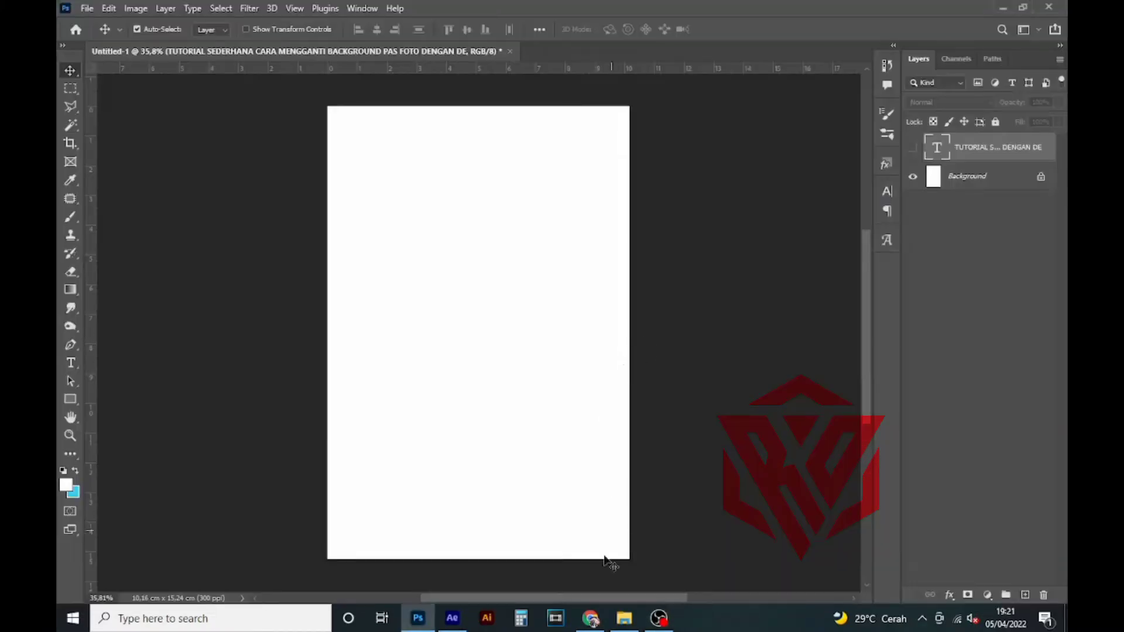
# Step: Copy the portrait photo open in the Chrome browser and paste it into the Photoshop document
pyautogui.click(591, 618)
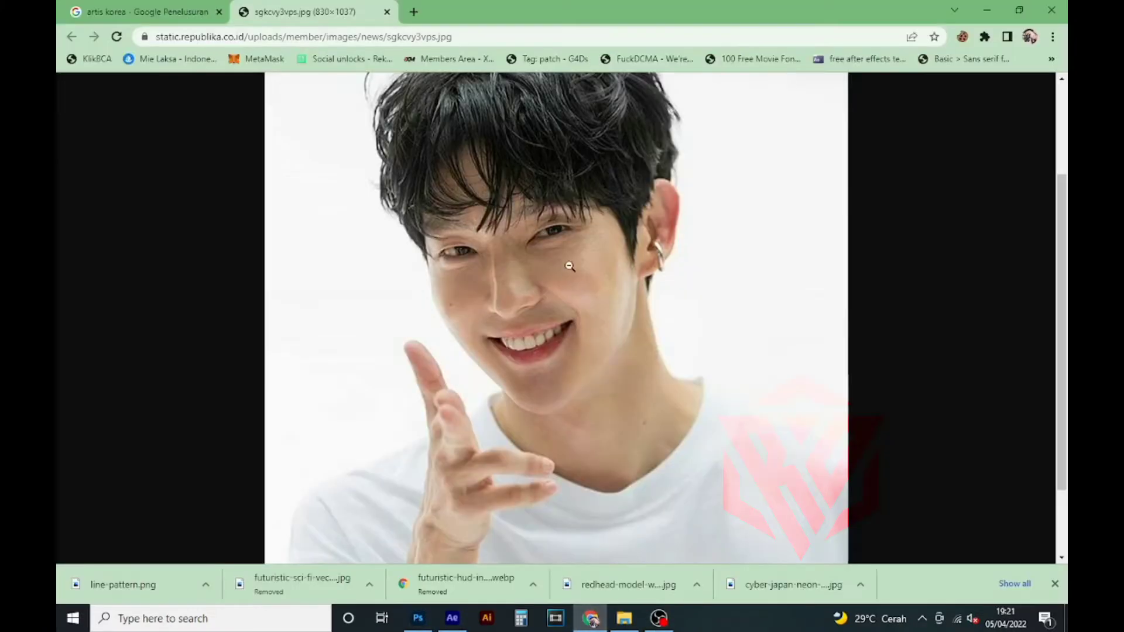
pyautogui.rightClick(553, 210)
pyautogui.click(586, 253)
pyautogui.hotkey('alt', 'Tab')
pyautogui.hotkey('ctrl', 'v')
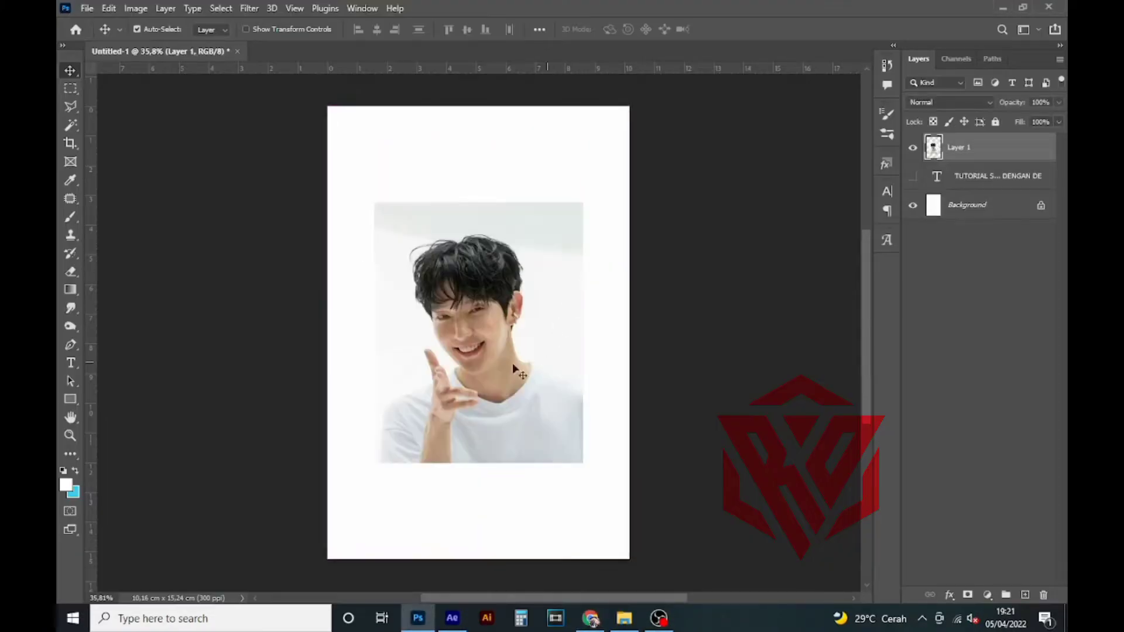
# Step: Enlarge and reposition the pasted portrait so it fills the whole canvas
pyautogui.hotkey('ctrl', 't')
pyautogui.moveTo(573, 398); pyautogui.dragTo(659, 499)
pyautogui.moveTo(509, 282); pyautogui.dragTo(525, 340)
pyautogui.press('Return')
# Step: Examine the loose hair strands around the outline of the head, circling them with temporary selections
pyautogui.scroll(5, 463, 219)
pyautogui.scroll(-2, 464, 217)
pyautogui.press('j')
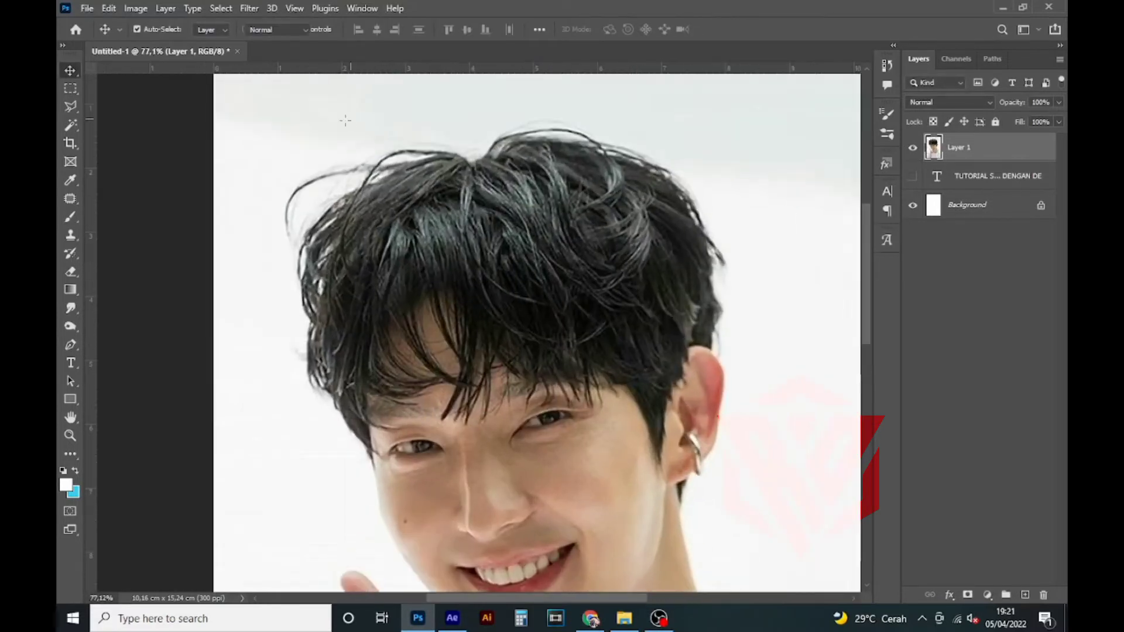
pyautogui.moveTo(452, 211)
pyautogui.mouseDown()
pyautogui.moveTo(265, 249)
pyautogui.moveTo(472, 194)
pyautogui.mouseUp()
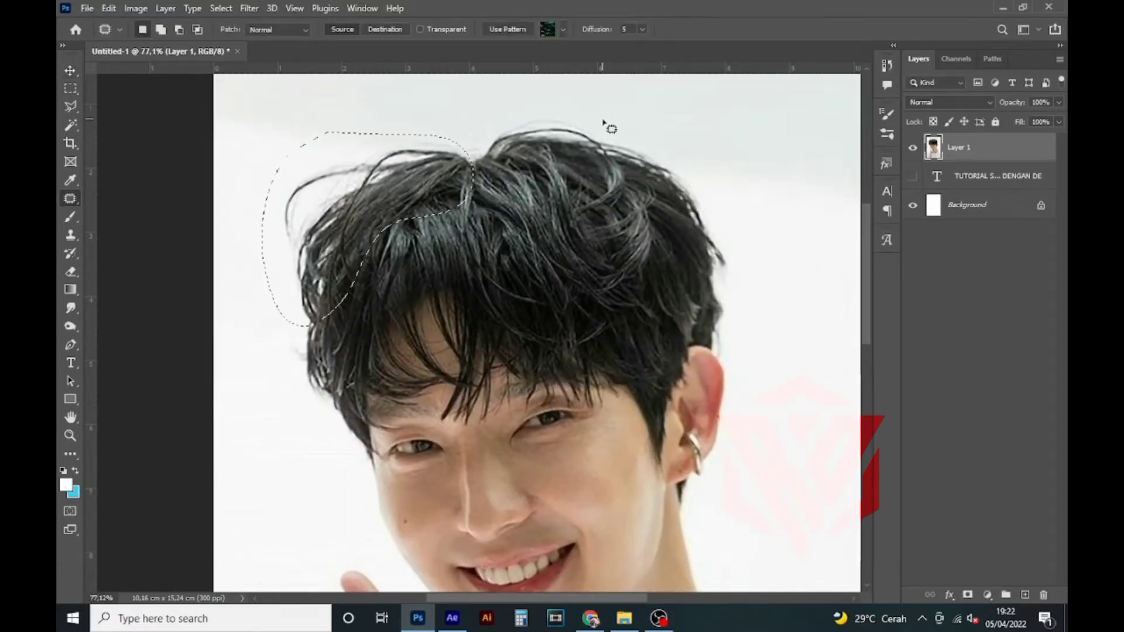
pyautogui.moveTo(588, 111)
pyautogui.mouseDown()
pyautogui.moveTo(650, 221)
pyautogui.moveTo(650, 156)
pyautogui.mouseUp()
pyautogui.hotkey('ctrl', 'd')
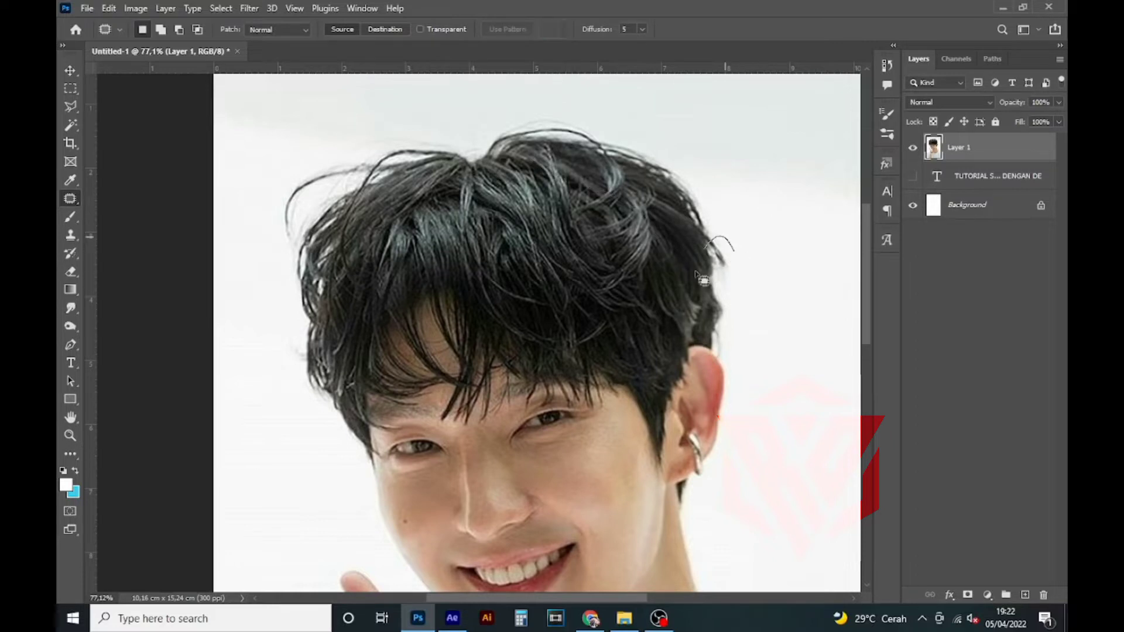
pyautogui.moveTo(701, 253); pyautogui.dragTo(740, 251)
pyautogui.hotkey('ctrl', 'd')
pyautogui.moveTo(287, 426); pyautogui.dragTo(349, 271)
pyautogui.hotkey('ctrl', 'd')
pyautogui.scroll(-6, 531, 214)
pyautogui.scroll(3, 523, 227)
pyautogui.scroll(1, 524, 228)
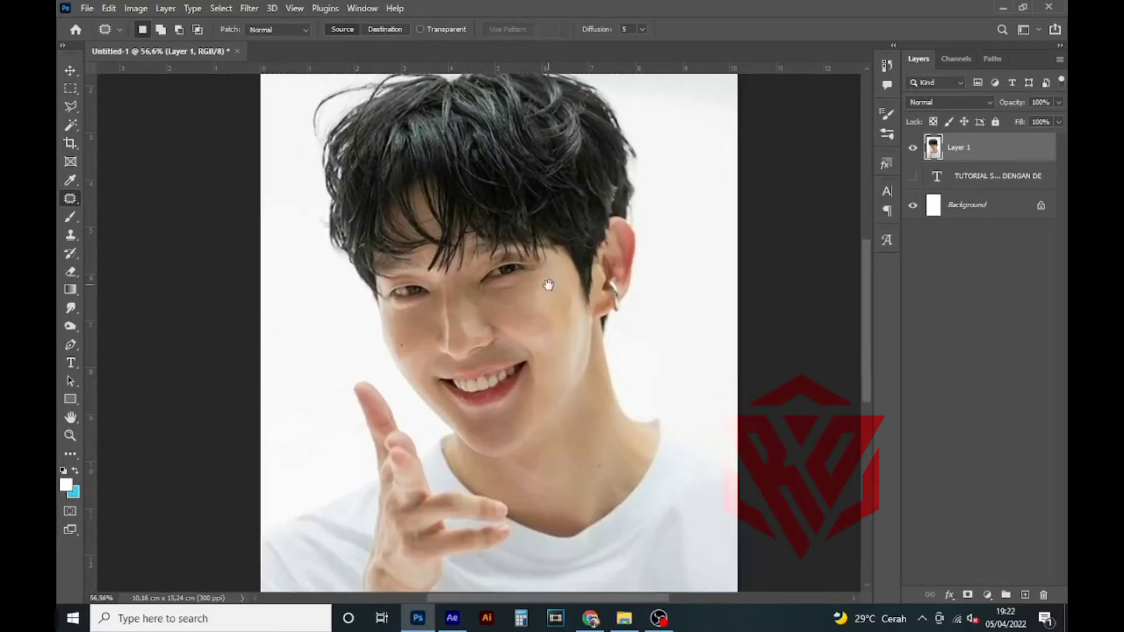
pyautogui.scroll(-3, 533, 231)
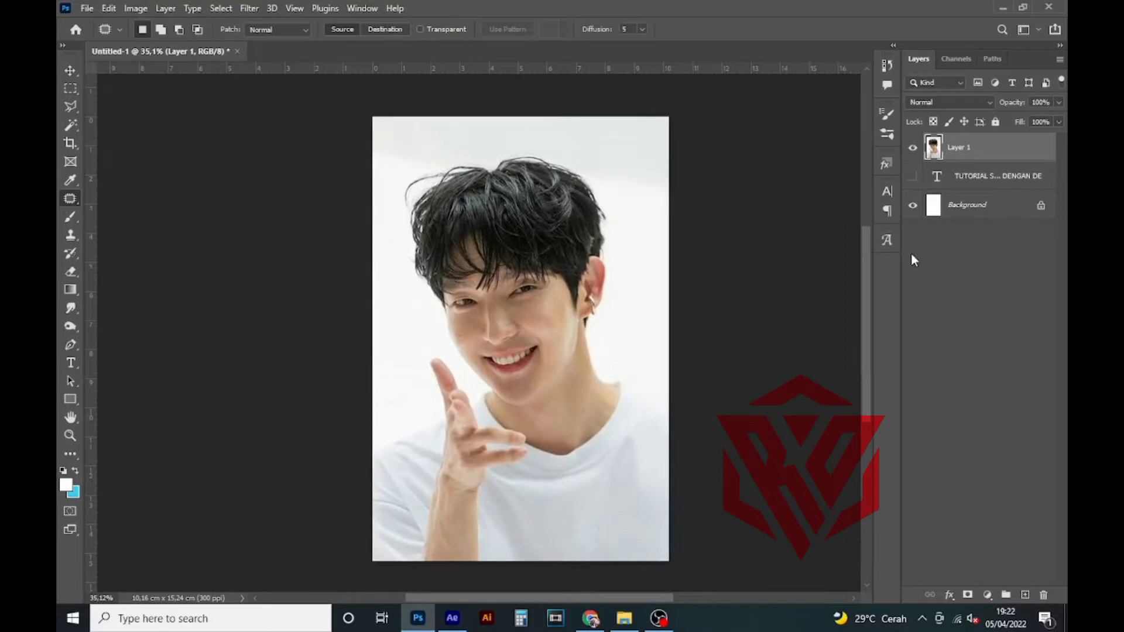
# Step: Duplicate the portrait layer and delete the hidden text layer
pyautogui.hotkey('ctrl', 'j')
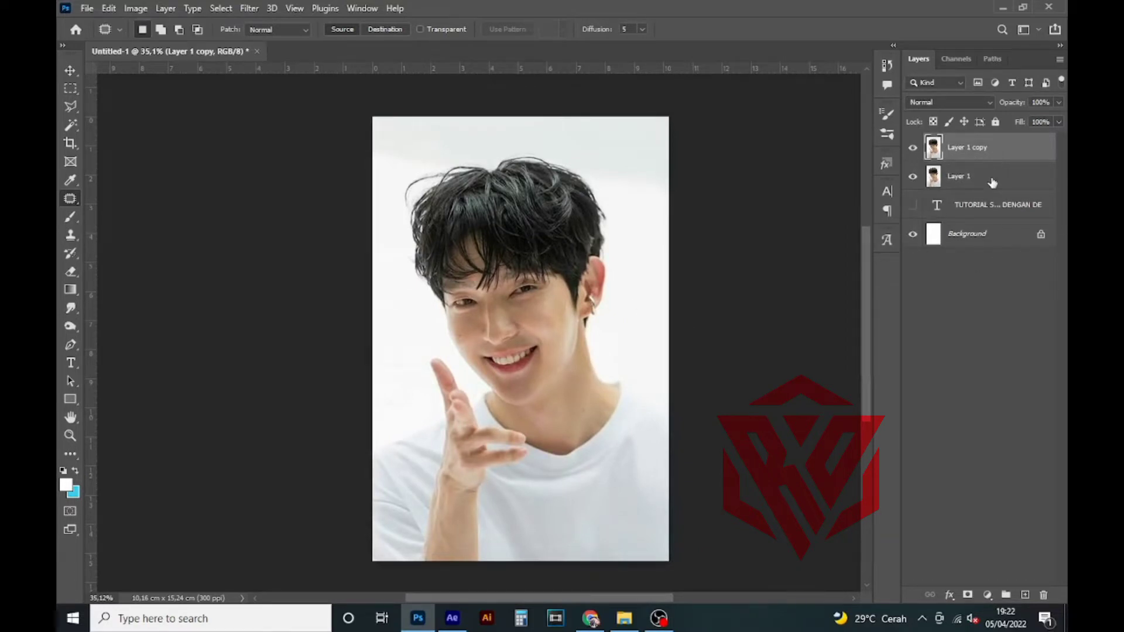
pyautogui.click(994, 205)
pyautogui.press('Delete')
pyautogui.click(993, 162)
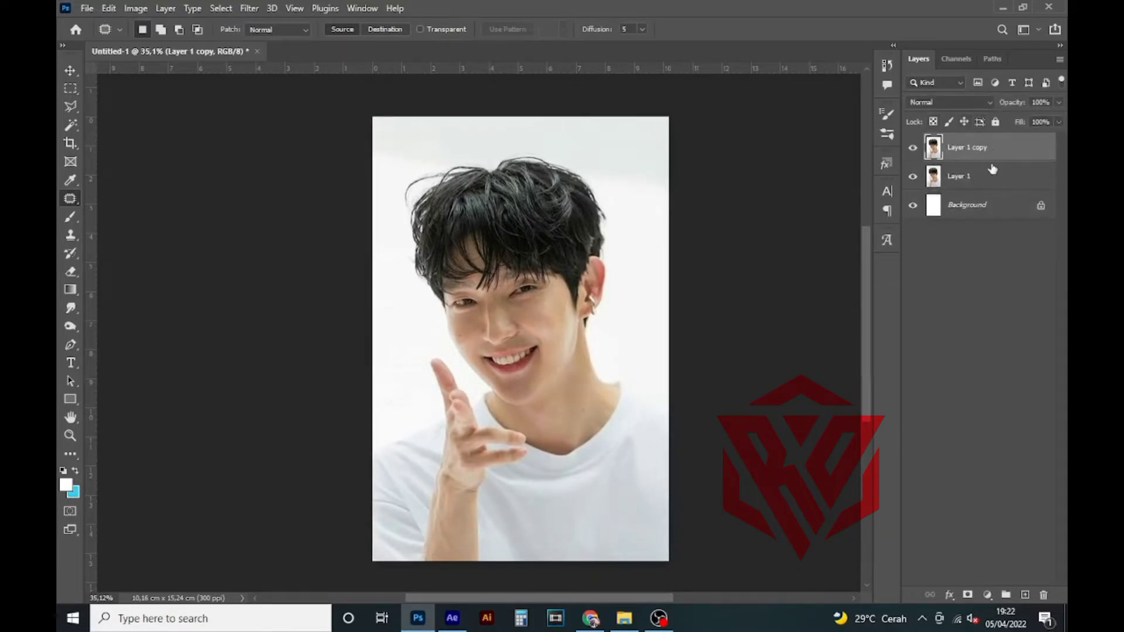
# Step: Hide the duplicate portrait layer and fill the Background layer with light green
pyautogui.click(990, 176)
pyautogui.click(1019, 208)
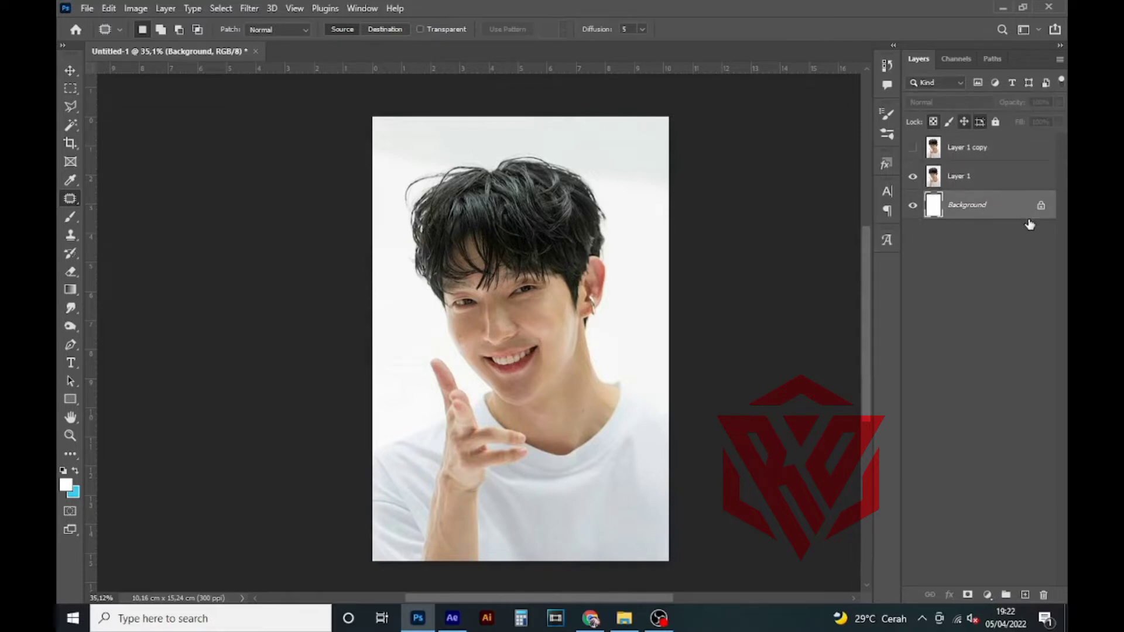
pyautogui.click(69, 486)
pyautogui.moveTo(890, 249); pyautogui.dragTo(892, 325)
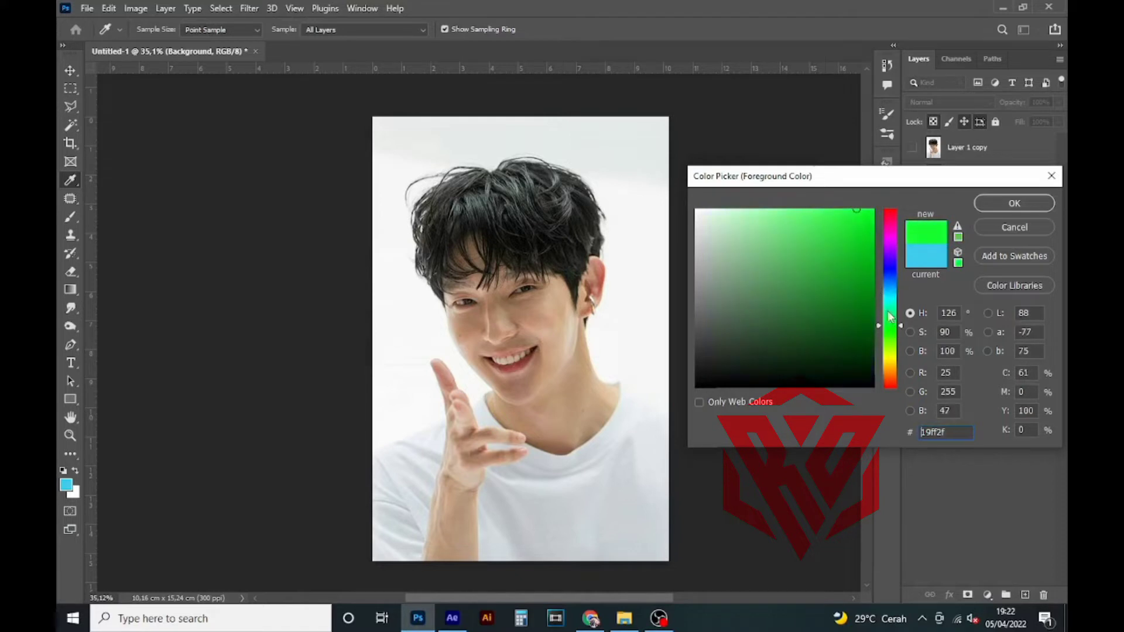
pyautogui.moveTo(825, 226); pyautogui.dragTo(816, 212)
pyautogui.click(984, 202)
pyautogui.press('j')
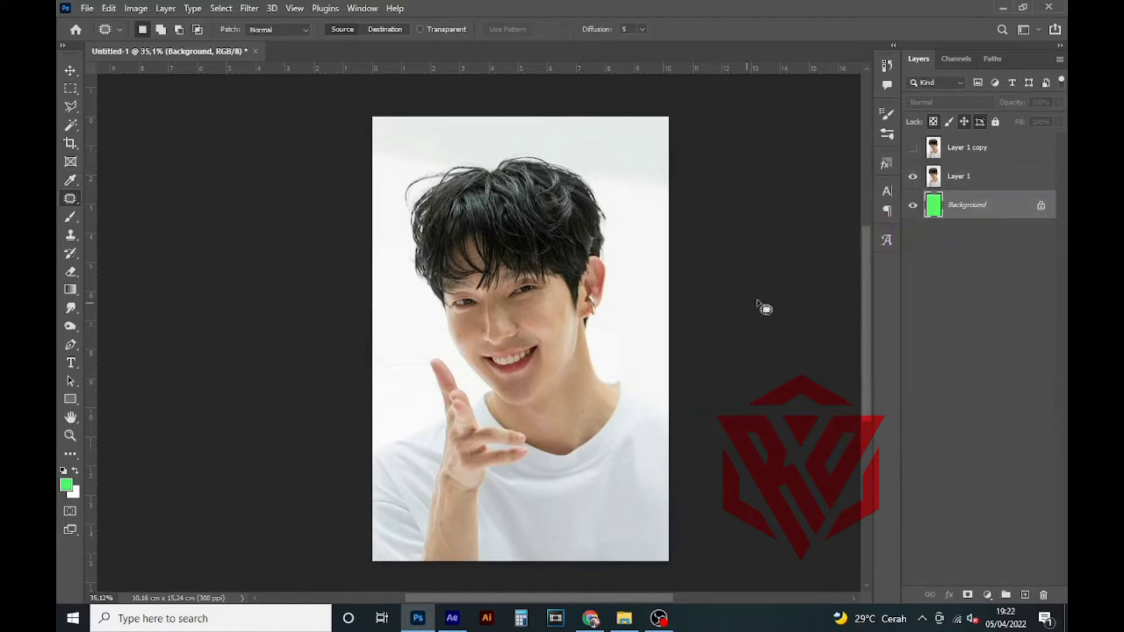
# Step: Turn the original portrait on Layer 1 fully greyscale with Hue/Saturation
pyautogui.click(913, 177)
pyautogui.click(912, 176)
pyautogui.click(989, 177)
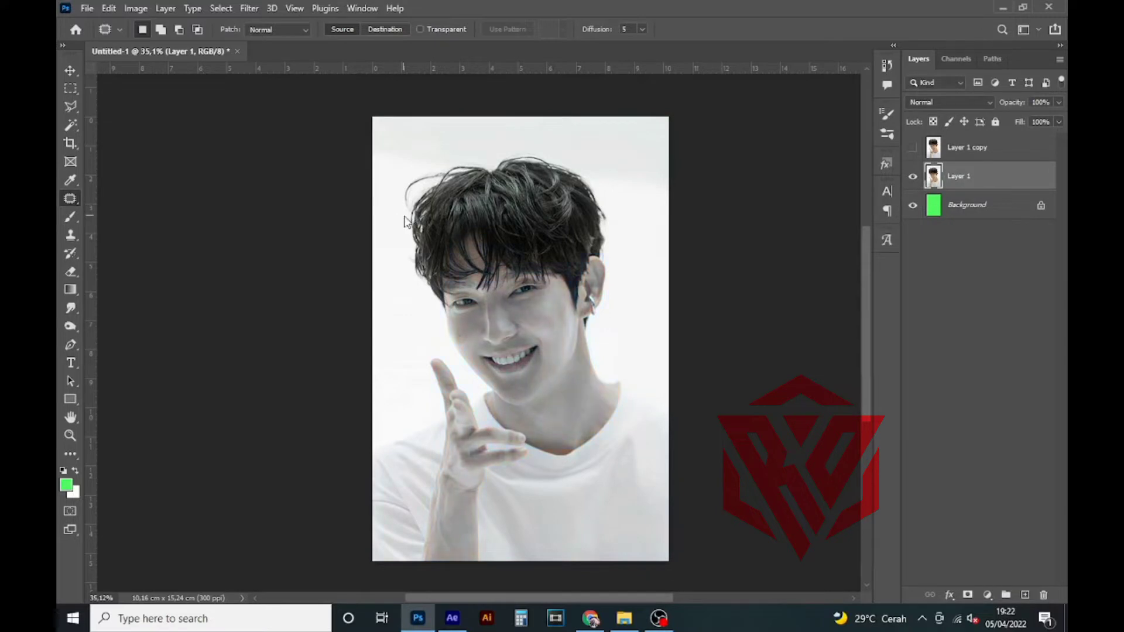
# Step: Add the text "CTRL+U" above the hair near the upper left of the photo and colour it black
pyautogui.press('t')
pyautogui.click(379, 152)
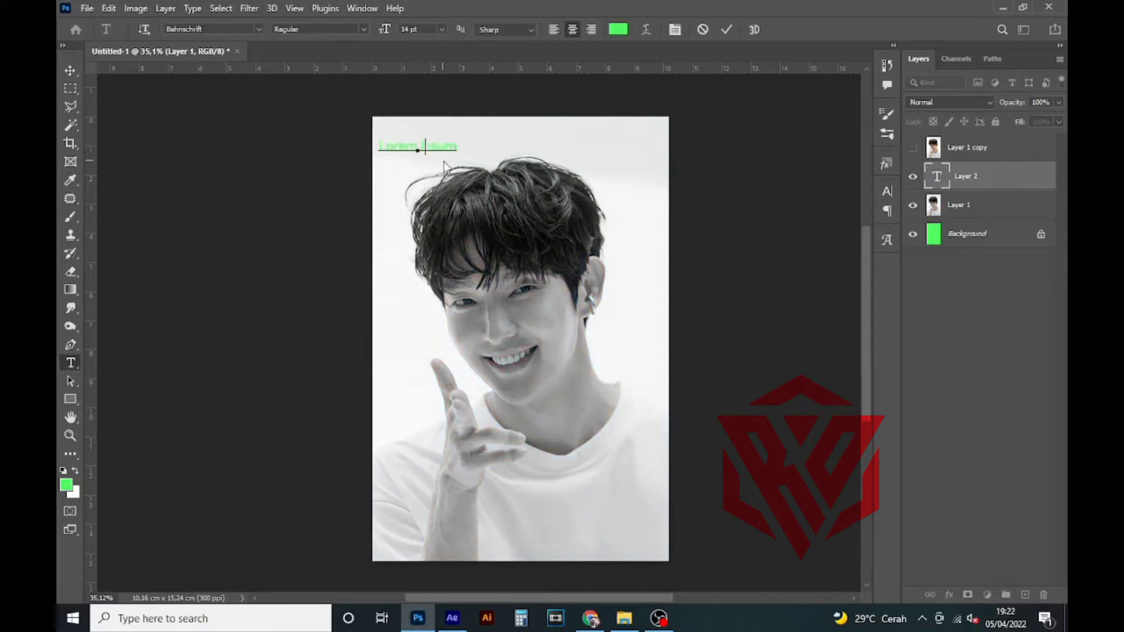
pyautogui.write('CTRL+U')
pyautogui.hotkey('ctrl', 'Return')
pyautogui.click(624, 30)
pyautogui.moveTo(720, 252); pyautogui.dragTo(649, 438)
pyautogui.press('Return')
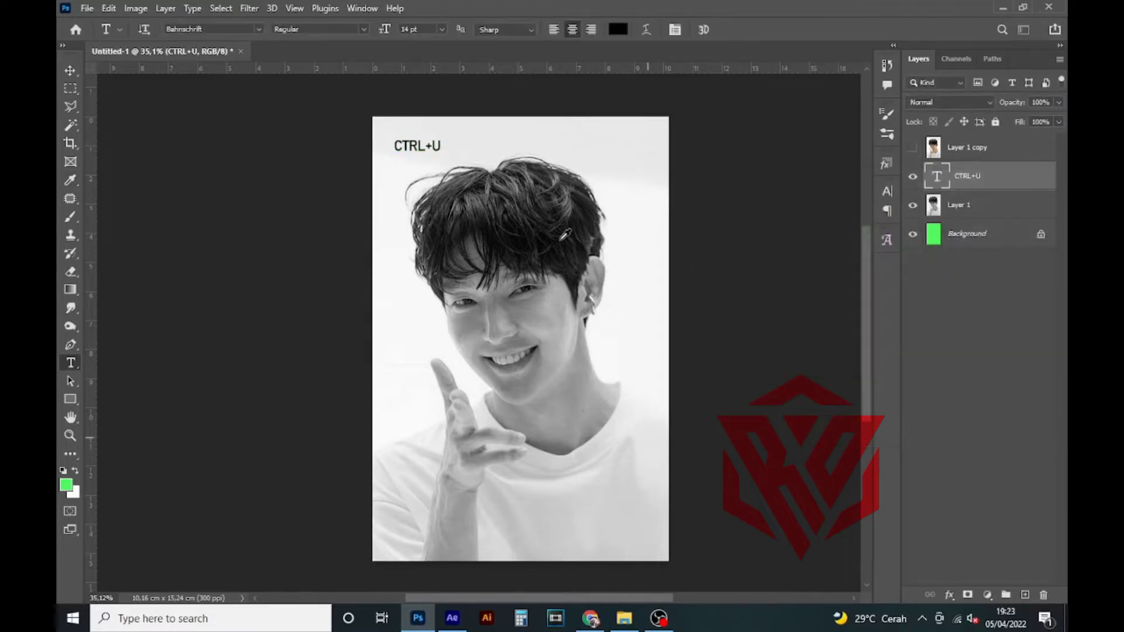
pyautogui.press('v')
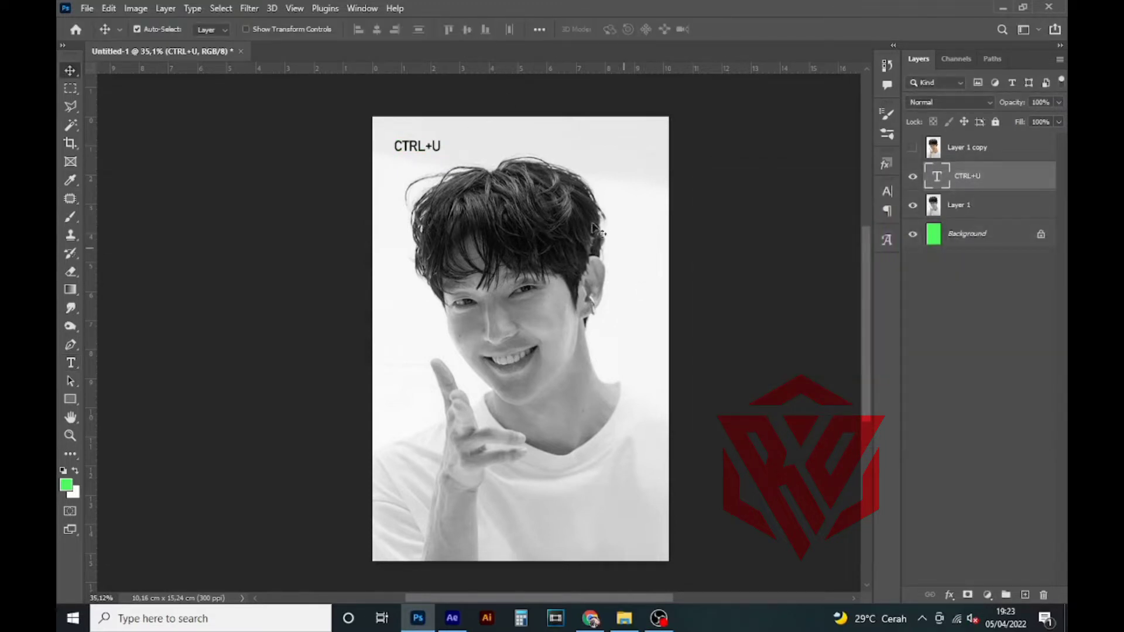
# Step: Hide the "CTRL+U" text layer and set the greyscale portrait layer's blend mode to Multiply
pyautogui.click(913, 177)
pyautogui.click(940, 202)
pyautogui.click(949, 102)
pyautogui.click(939, 150)
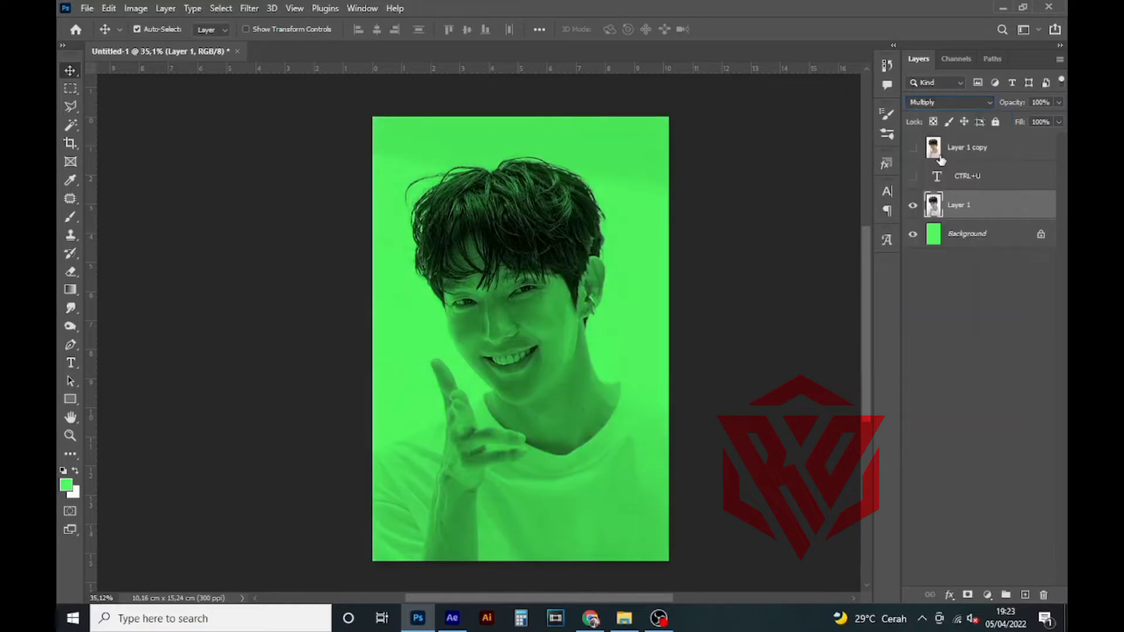
# Step: Show the coloured portrait copy and move it directly above the greyscale portrait layer
pyautogui.click(913, 148)
pyautogui.moveTo(979, 151); pyautogui.dragTo(980, 176)
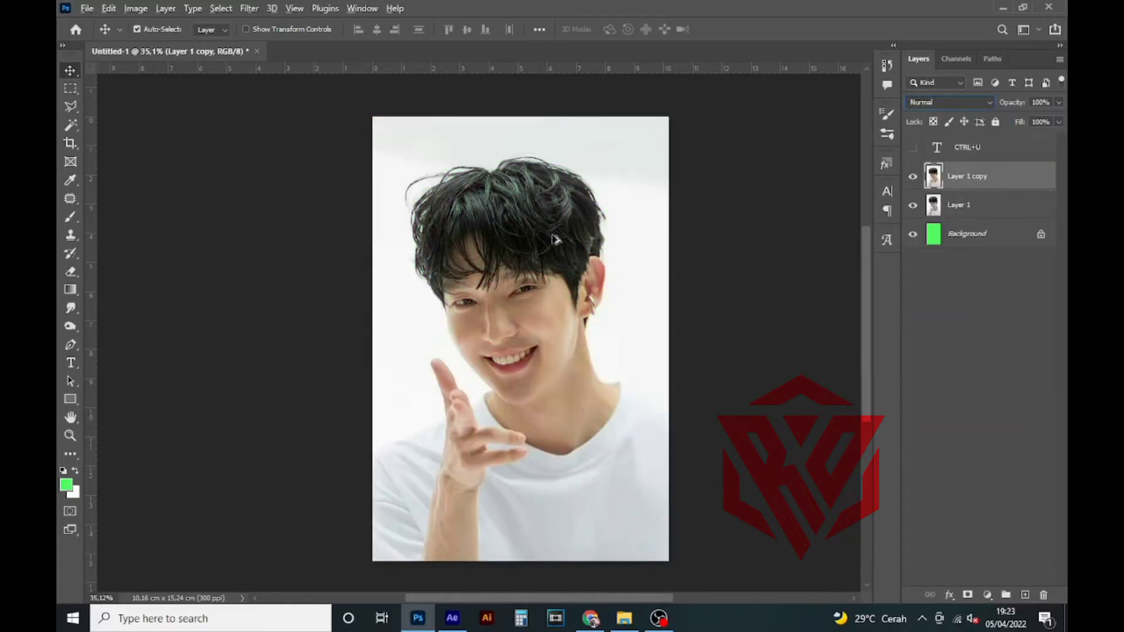
# Step: Select the white background around the man on the coloured portrait copy with the Magic Wand at tolerance 27
pyautogui.scroll(4, 547, 257)
pyautogui.moveTo(588, 382); pyautogui.dragTo(567, 330)
pyautogui.scroll(-1, 632, 393)
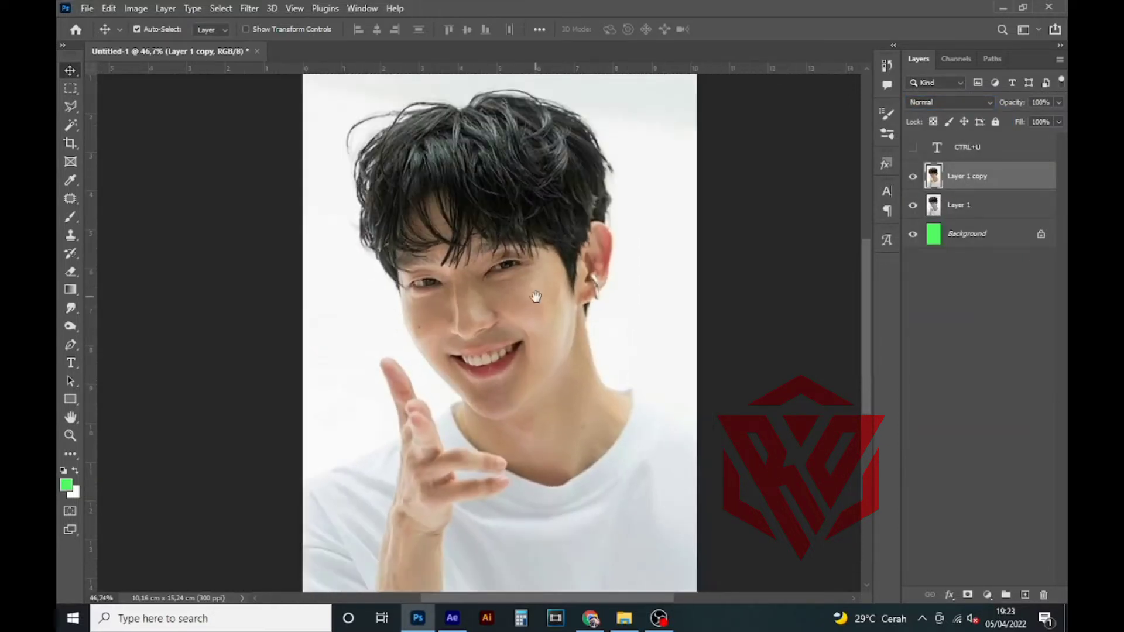
pyautogui.press('w')
pyautogui.rightClick(70, 129)
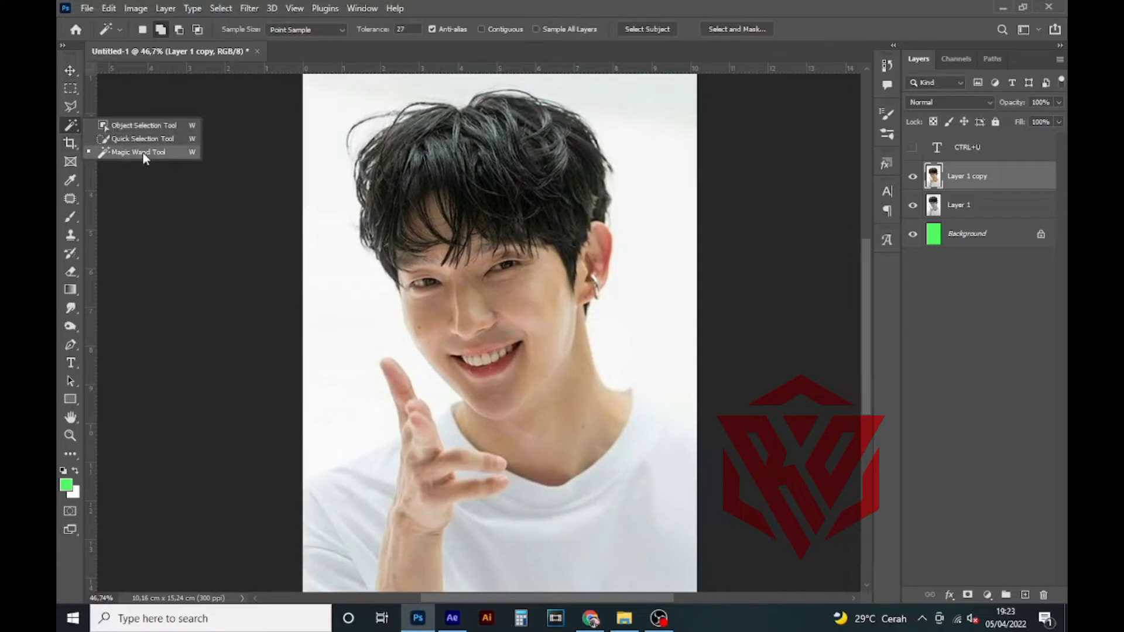
pyautogui.click(143, 153)
pyautogui.click(641, 331)
pyautogui.scroll(-3, 537, 443)
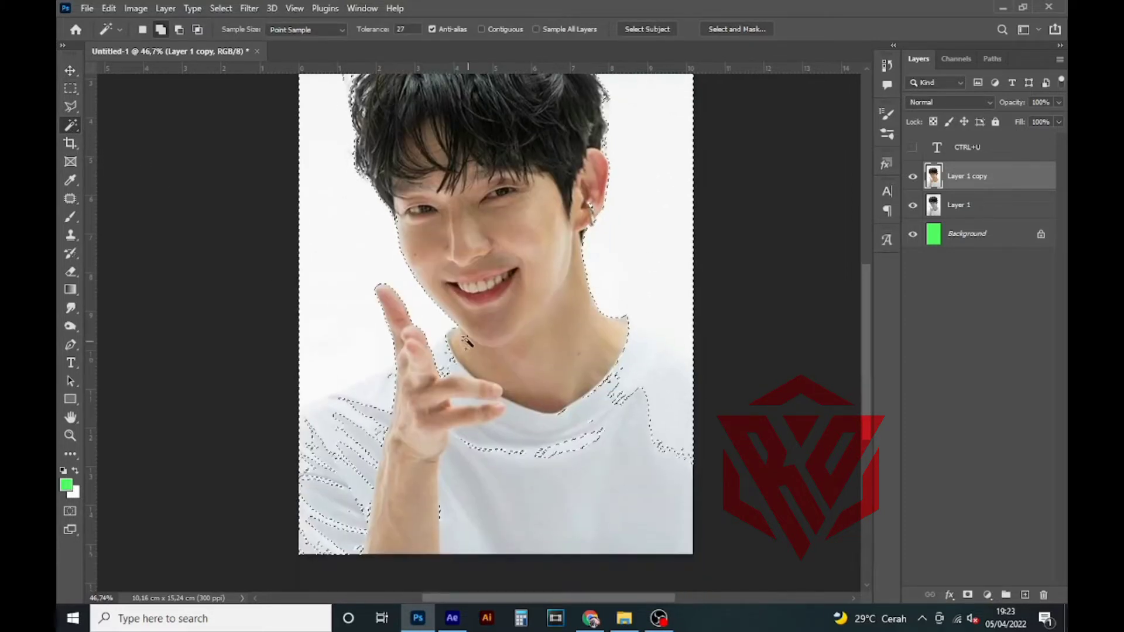
# Step: Subtract the white T-shirt areas on both shoulders from the background selection by outlining them with the Patch tool
pyautogui.press('j')
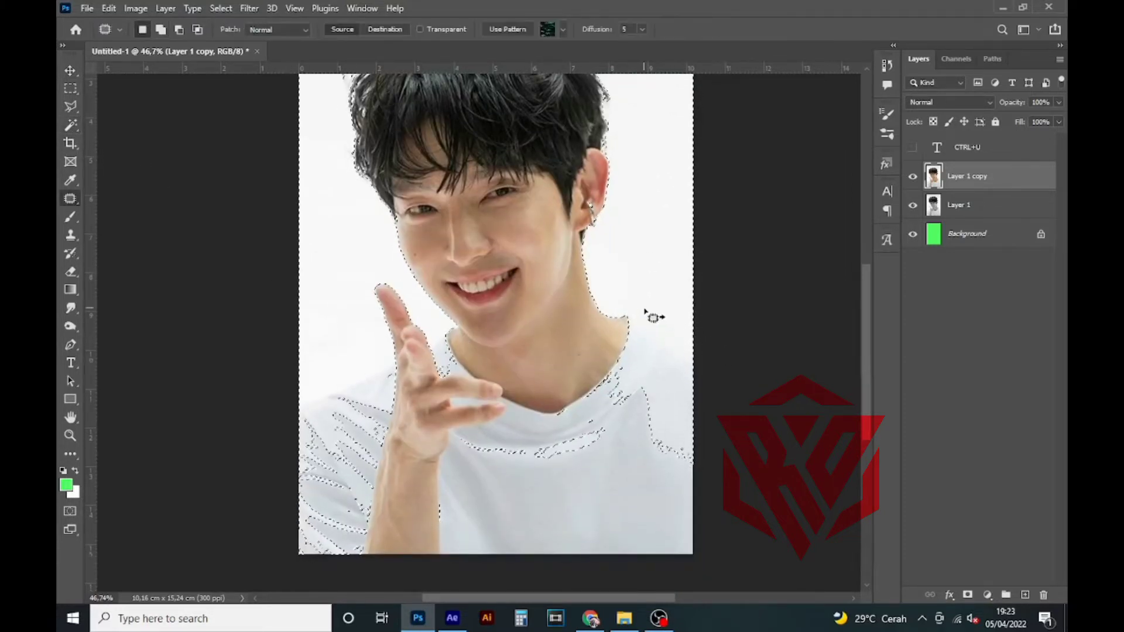
pyautogui.moveTo(624, 318); pyautogui.dragTo(655, 322)
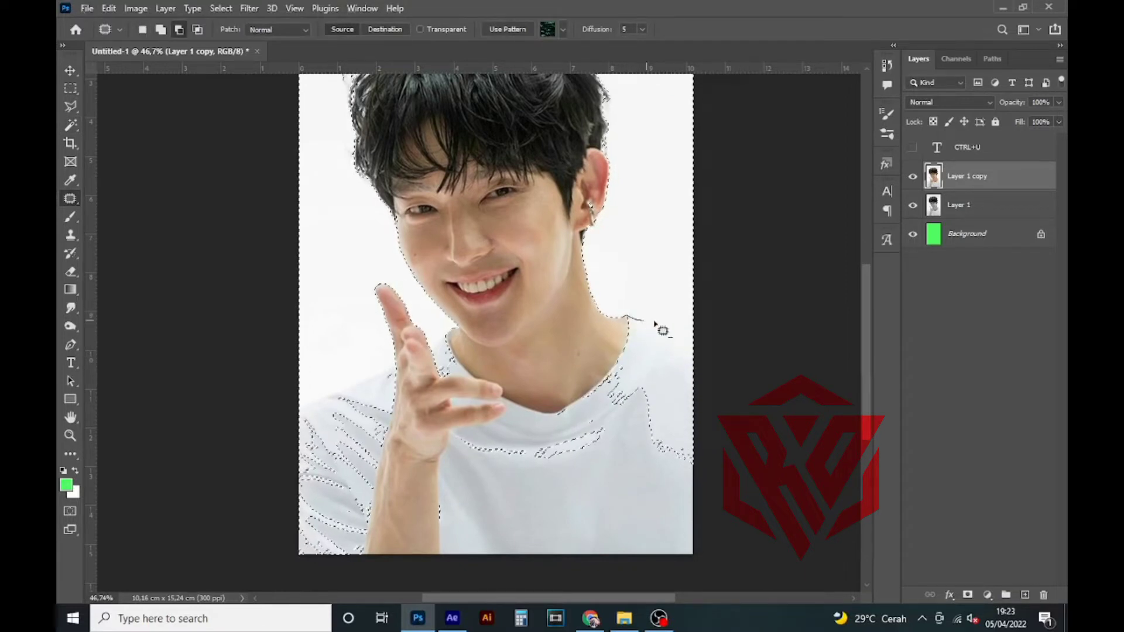
pyautogui.moveTo(691, 505); pyautogui.dragTo(513, 427)
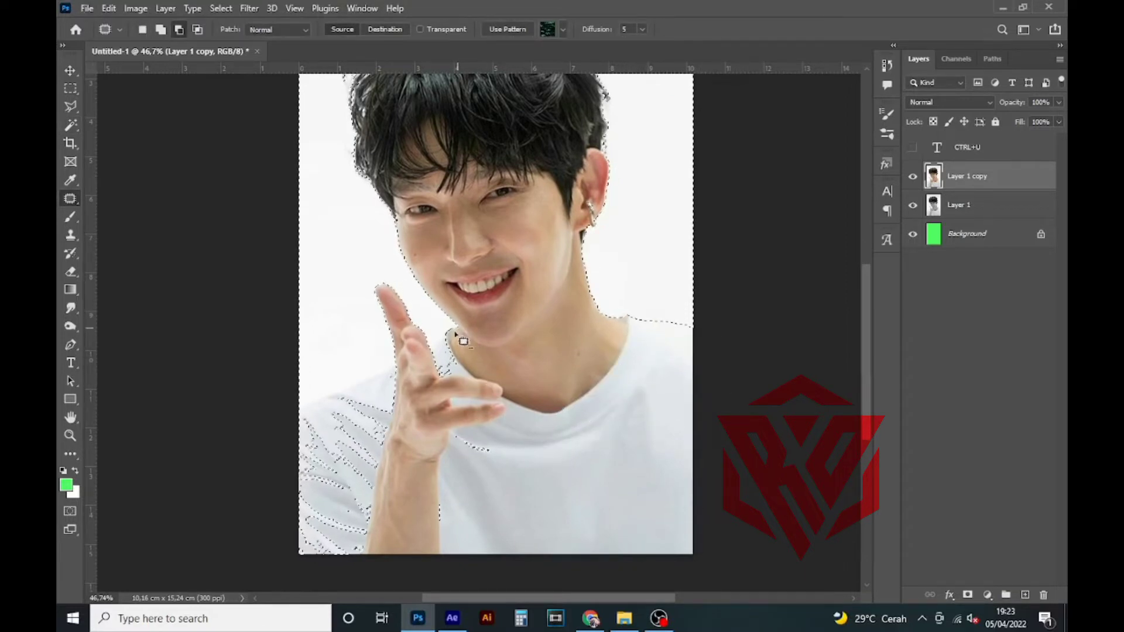
pyautogui.moveTo(386, 381)
pyautogui.mouseDown()
pyautogui.moveTo(405, 561)
pyautogui.moveTo(463, 333)
pyautogui.mouseUp()
pyautogui.moveTo(520, 415); pyautogui.dragTo(495, 509)
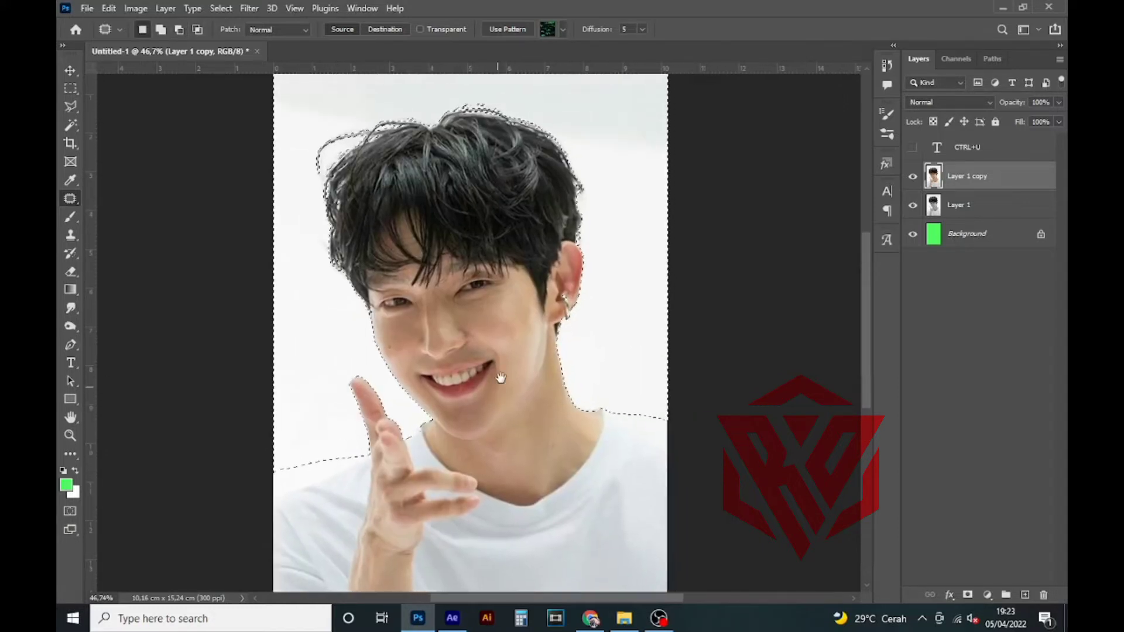
# Step: Delete the selected white background from the coloured portrait copy and clear the selection
pyautogui.moveTo(559, 286); pyautogui.dragTo(569, 314)
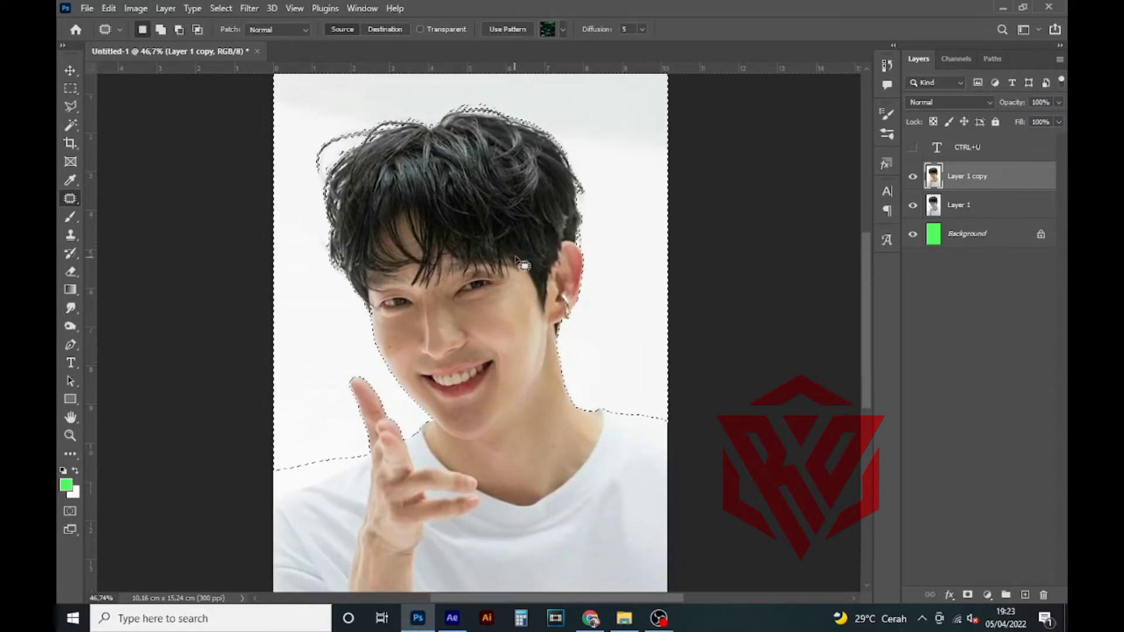
pyautogui.press('Delete')
pyautogui.hotkey('ctrl', 'd')
pyautogui.scroll(5, 364, 454)
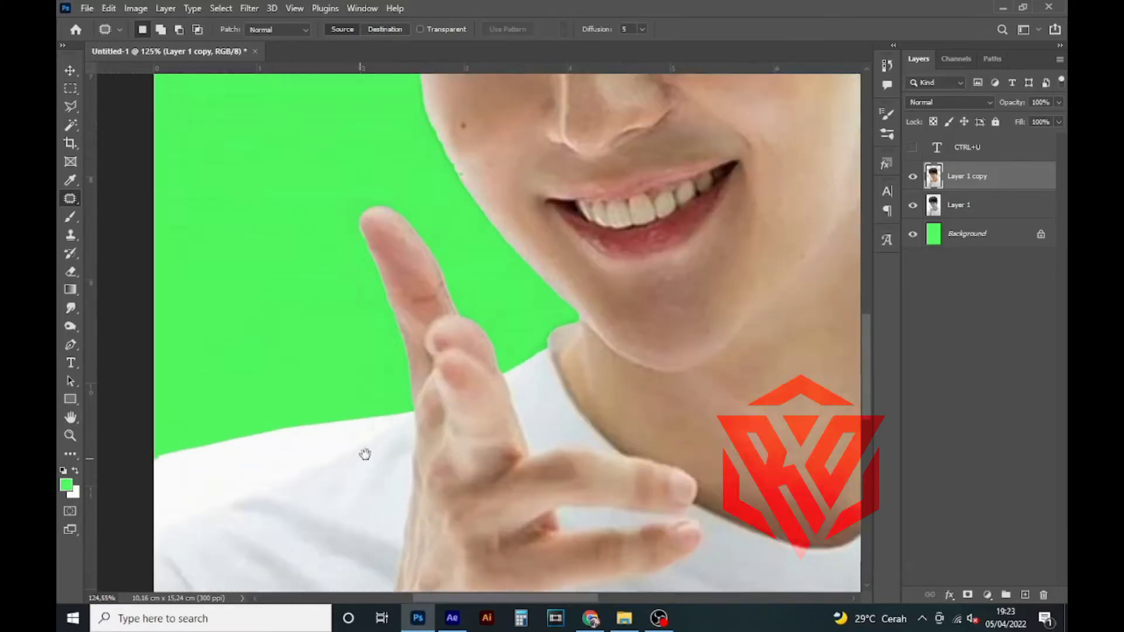
# Step: Trace the leftover white above the shoulder beside the raised hand with a pen path, delete that area and deselect
pyautogui.press('p')
pyautogui.click(579, 269)
pyautogui.moveTo(311, 404); pyautogui.dragTo(284, 434)
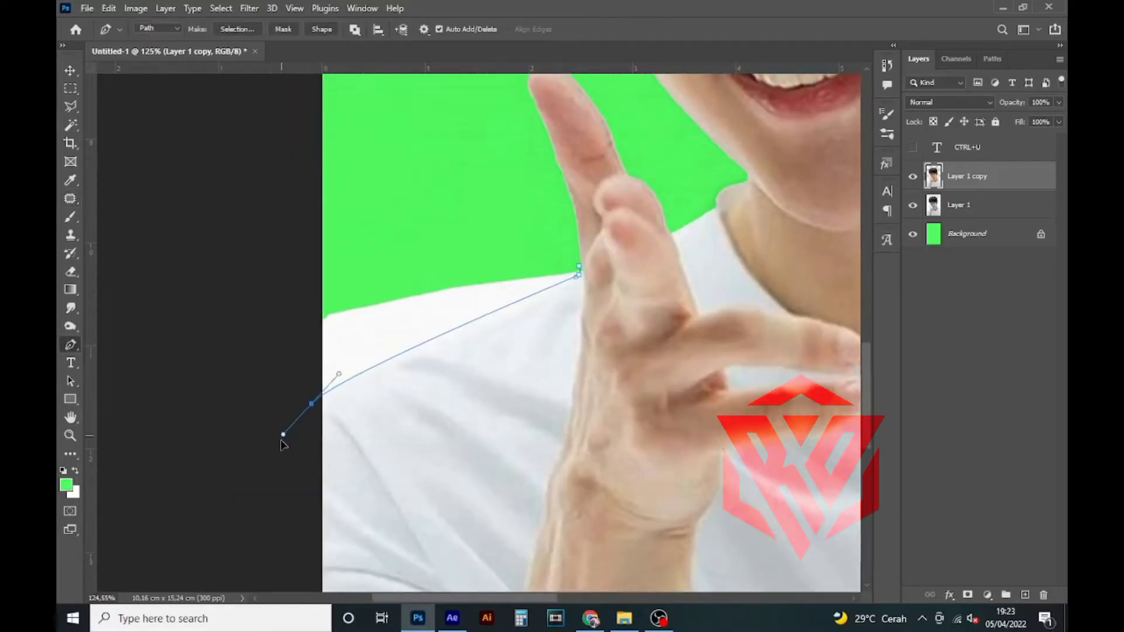
pyautogui.click(226, 373)
pyautogui.moveTo(285, 265); pyautogui.dragTo(324, 253)
pyautogui.hotkey('ctrl', 'Return')
pyautogui.press('Delete')
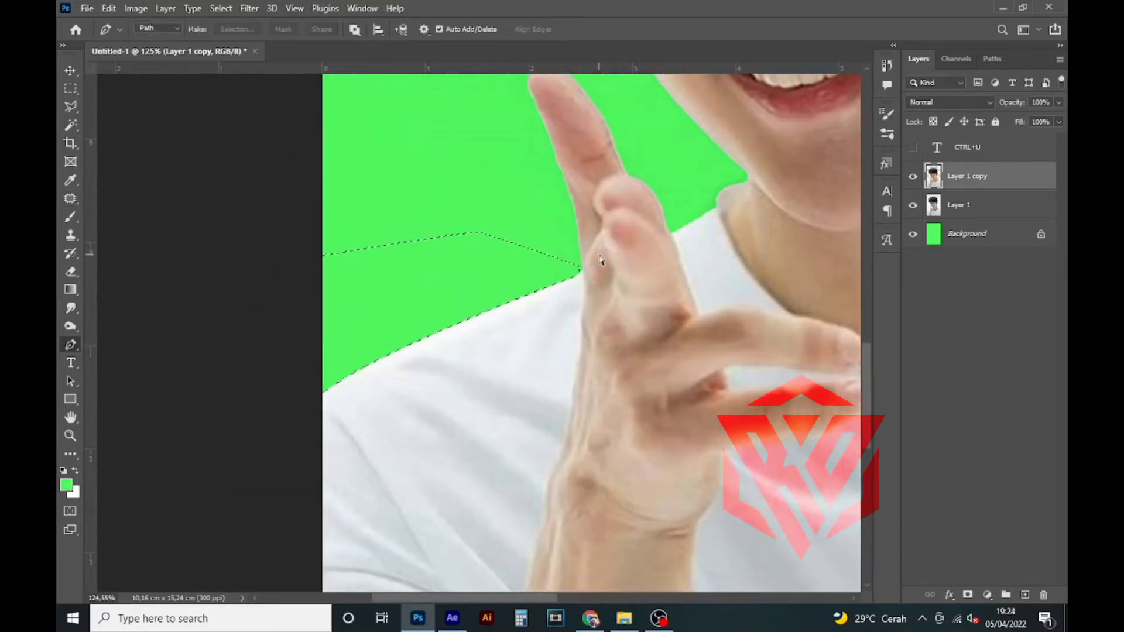
pyautogui.hotkey('ctrl', 'd')
# Step: Set the Eraser to a soft 70 px brush for cleaning the hair edge
pyautogui.press('v')
pyautogui.scroll(-7, 469, 382)
pyautogui.scroll(5, 580, 193)
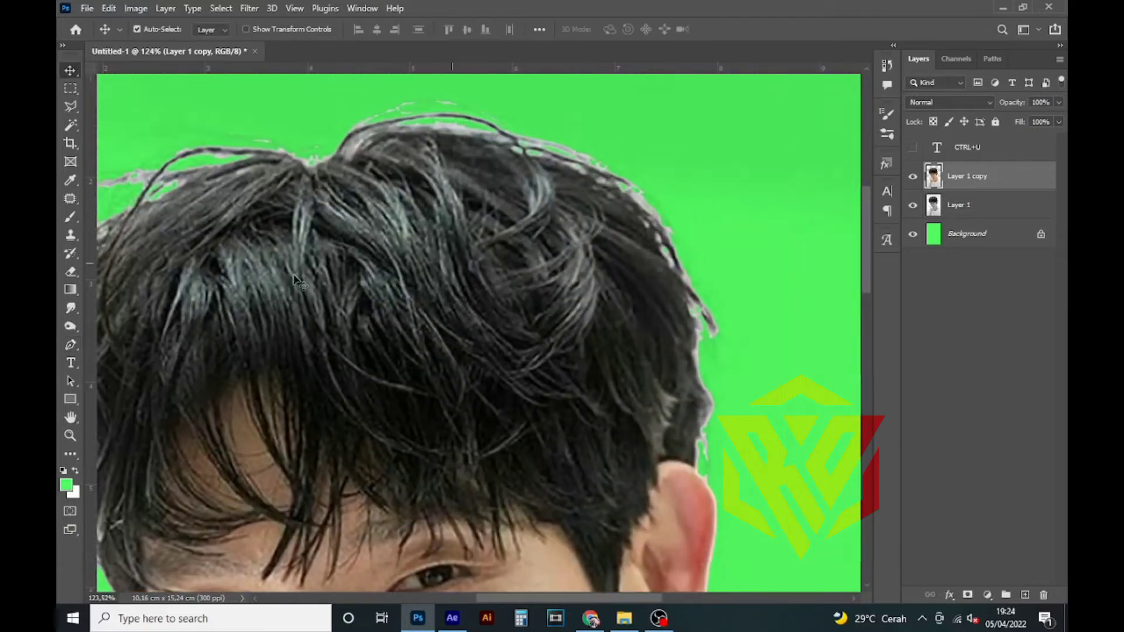
pyautogui.click(71, 272)
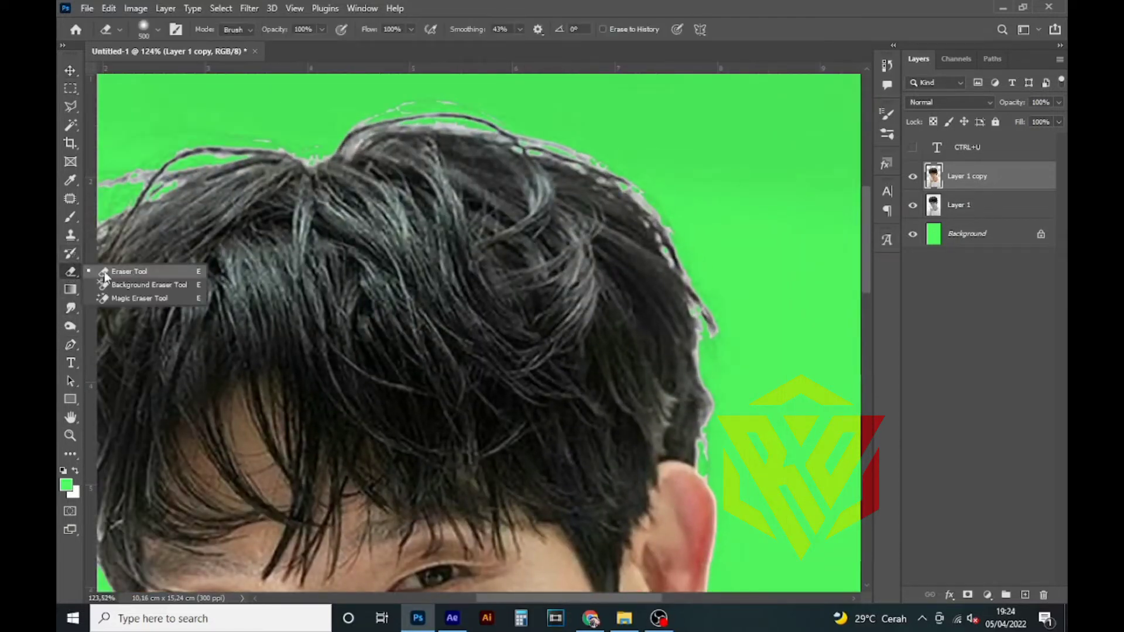
pyautogui.click(108, 275)
pyautogui.rightClick(500, 146)
pyautogui.moveTo(604, 177); pyautogui.dragTo(607, 178)
pyautogui.moveTo(379, 140); pyautogui.dragTo(523, 130)
pyautogui.moveTo(559, 496); pyautogui.dragTo(570, 533)
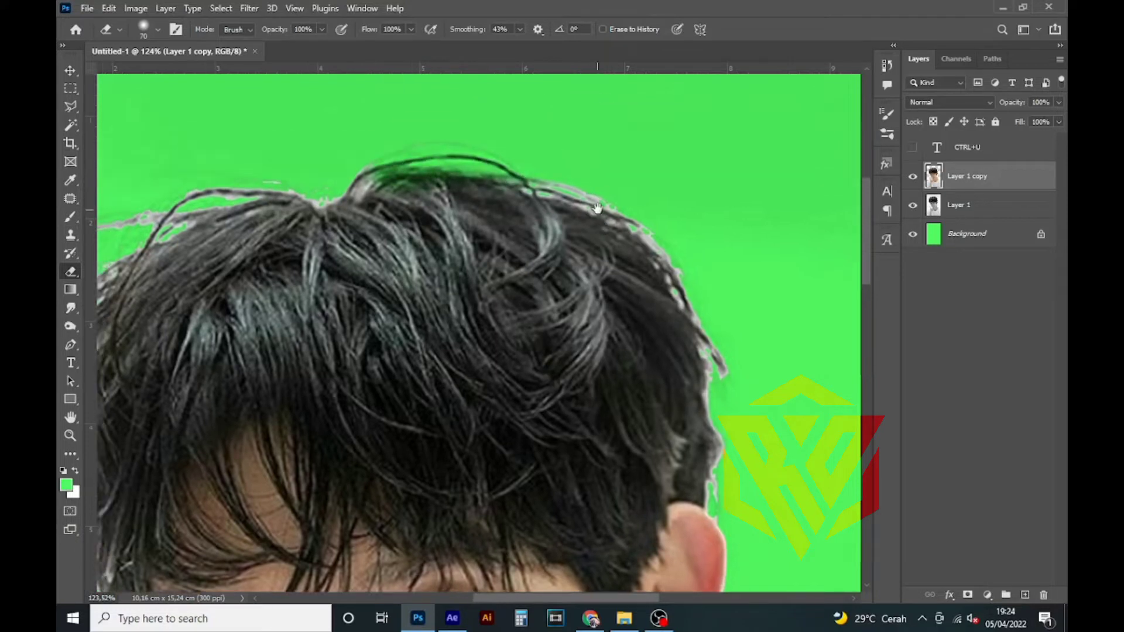
pyautogui.hotkey('ctrl', 'z')
# Step: Erase the pale fringe around the whole hair outline on the coloured copy with the 70 px eraser at 0% hardness
pyautogui.moveTo(521, 152); pyautogui.dragTo(520, 196)
pyautogui.rightClick(572, 178)
pyautogui.click(537, 189)
pyautogui.rightClick(629, 187)
pyautogui.moveTo(709, 250); pyautogui.dragTo(700, 251)
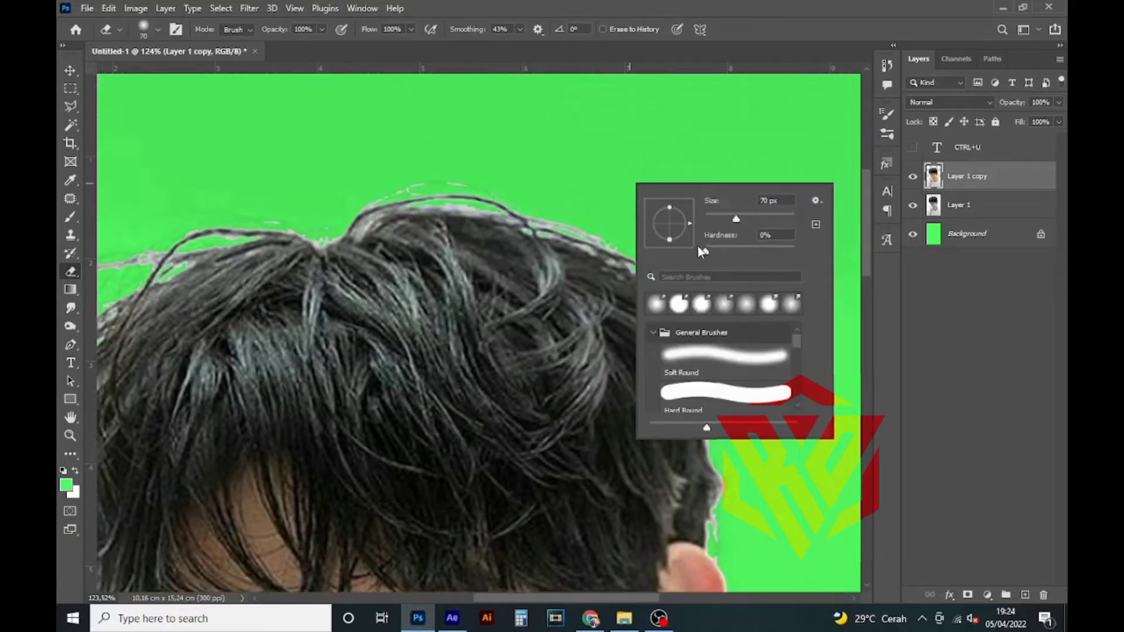
pyautogui.click(586, 170)
pyautogui.moveTo(458, 174)
pyautogui.mouseDown()
pyautogui.moveTo(554, 195)
pyautogui.moveTo(669, 264)
pyautogui.moveTo(706, 322)
pyautogui.mouseUp()
pyautogui.moveTo(718, 389)
pyautogui.mouseDown()
pyautogui.moveTo(610, 258)
pyautogui.moveTo(626, 400)
pyautogui.mouseUp()
pyautogui.moveTo(568, 207); pyautogui.dragTo(810, 366)
pyautogui.moveTo(716, 286); pyautogui.dragTo(716, 282)
pyautogui.moveTo(642, 226)
pyautogui.mouseDown()
pyautogui.moveTo(484, 231)
pyautogui.moveTo(437, 247)
pyautogui.moveTo(650, 199)
pyautogui.mouseUp()
pyautogui.moveTo(587, 214)
pyautogui.mouseDown()
pyautogui.moveTo(399, 231)
pyautogui.moveTo(310, 354)
pyautogui.mouseUp()
pyautogui.moveTo(346, 304); pyautogui.dragTo(422, 217)
pyautogui.moveTo(500, 187)
pyautogui.mouseDown()
pyautogui.moveTo(410, 405)
pyautogui.moveTo(426, 349)
pyautogui.moveTo(440, 465)
pyautogui.mouseUp()
pyautogui.moveTo(440, 465)
pyautogui.mouseDown()
pyautogui.moveTo(406, 330)
pyautogui.moveTo(439, 442)
pyautogui.mouseUp()
pyautogui.moveTo(384, 193); pyautogui.dragTo(388, 311)
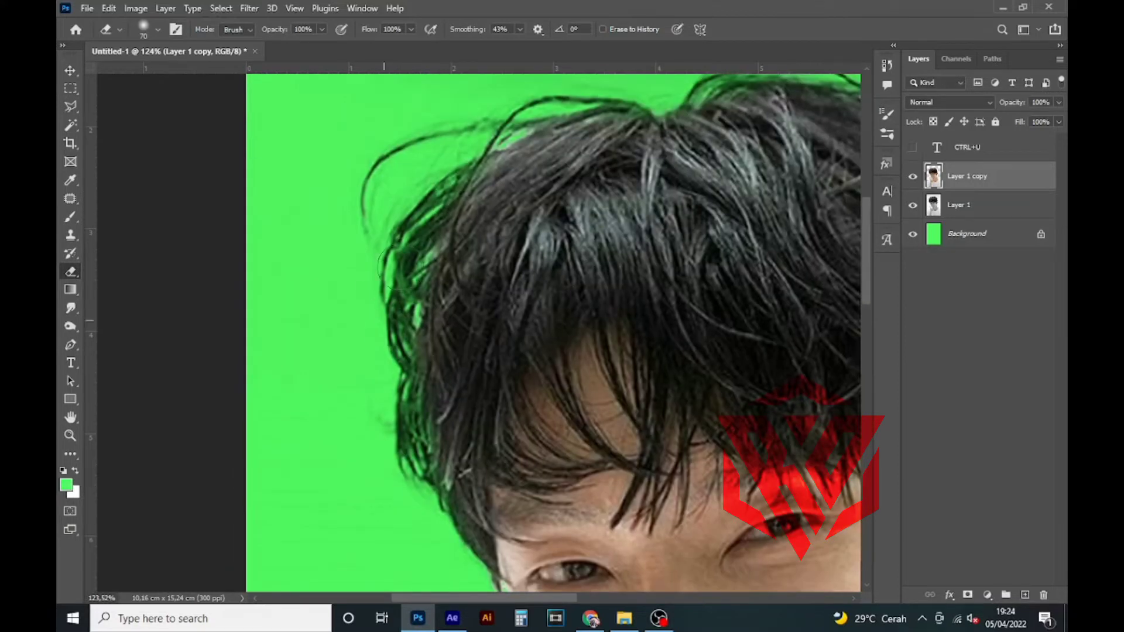
pyautogui.scroll(-5, 378, 298)
pyautogui.scroll(8, 413, 250)
pyautogui.press('v')
pyautogui.press('j')
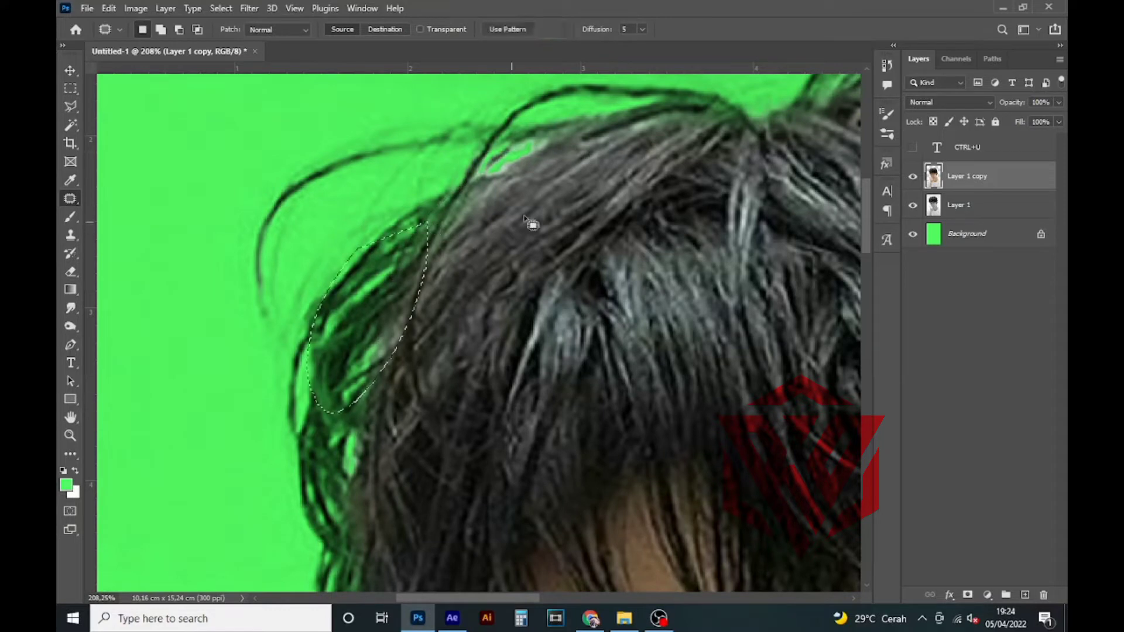
pyautogui.press('v')
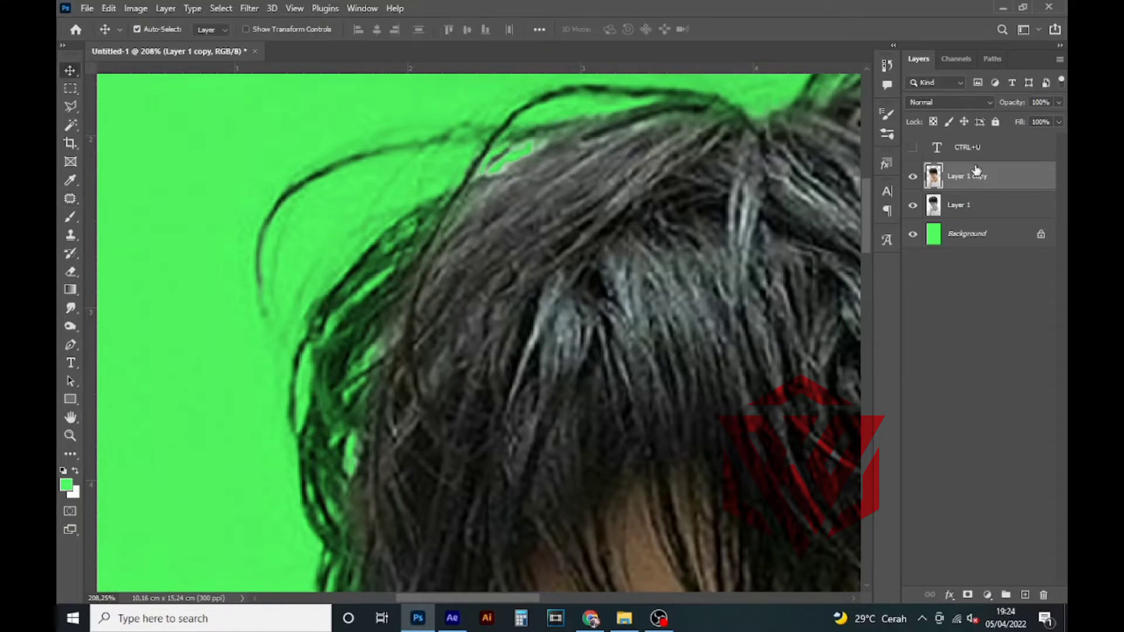
# Step: Add the text "Ctrl+L" on the green area beside the hair and move it fully into view
pyautogui.click(1005, 208)
pyautogui.click(1016, 181)
pyautogui.press('t')
pyautogui.click(199, 153)
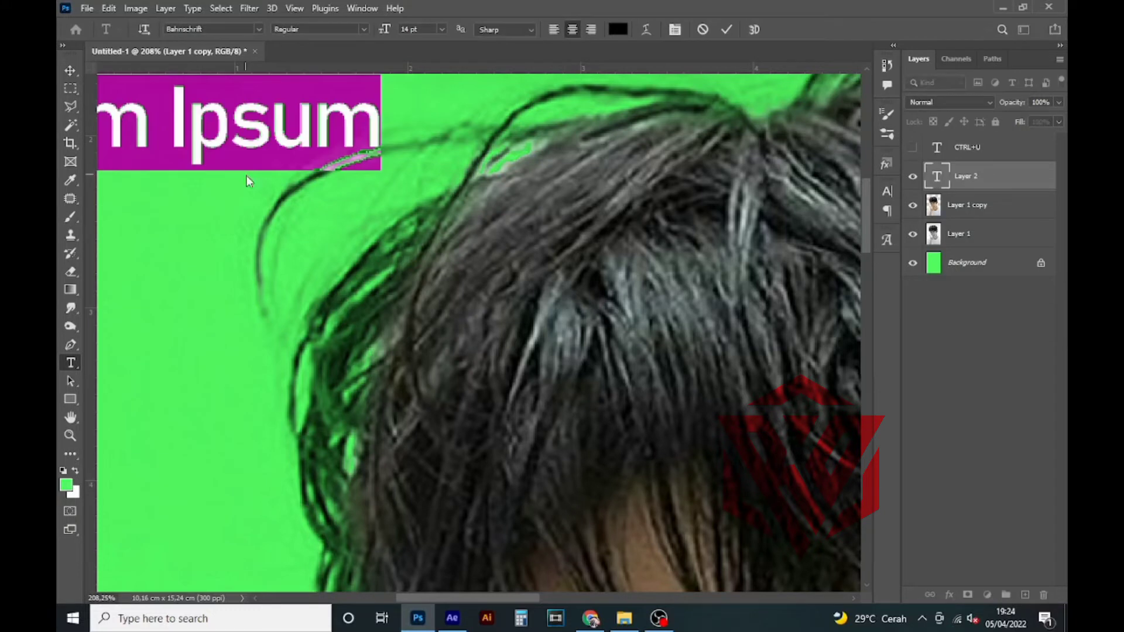
pyautogui.write('Ctrl+L')
pyautogui.hotkey('ctrl', 'Return')
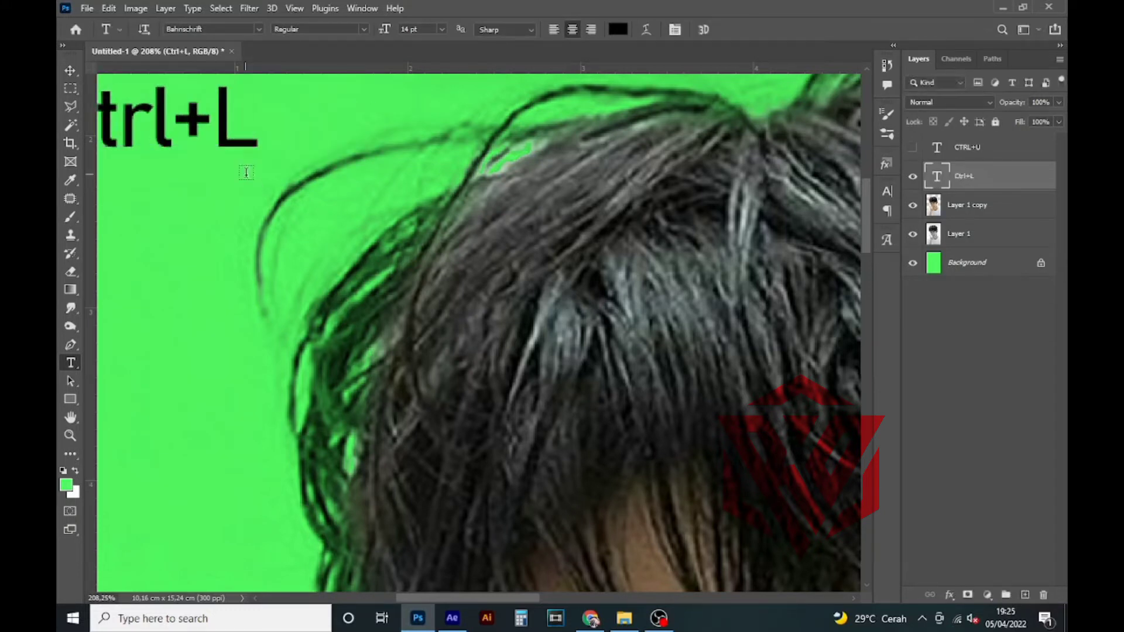
pyautogui.press('v')
pyautogui.moveTo(225, 102); pyautogui.dragTo(301, 114)
# Step: Deepen the coloured portrait copy's dark tones with Levels by raising the black input point and slightly lowering the white one
pyautogui.click(967, 209)
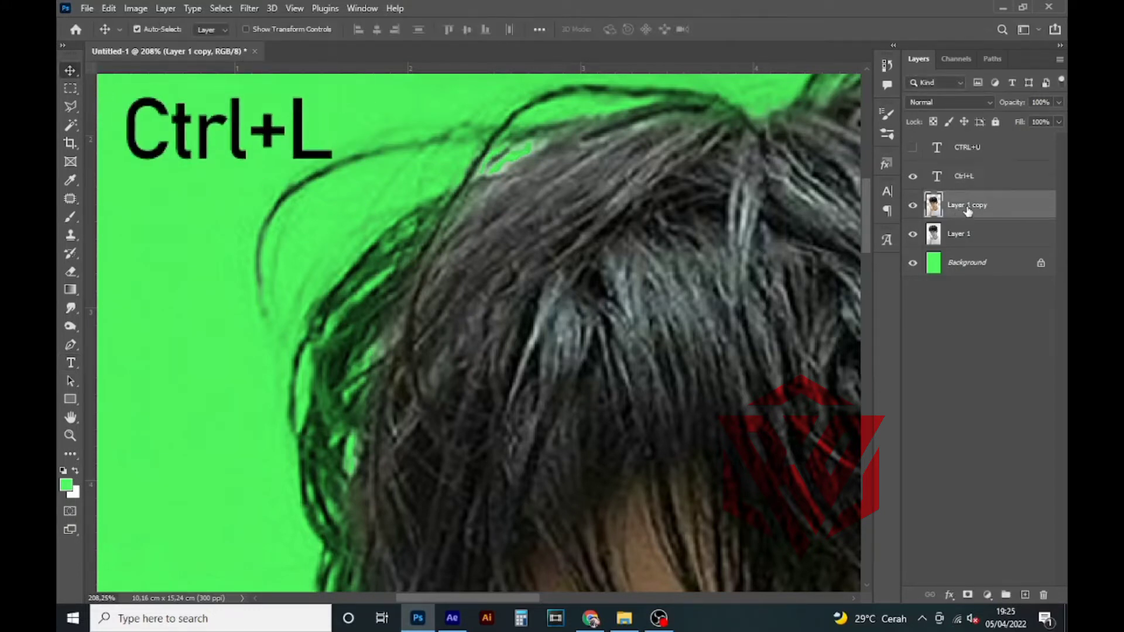
pyautogui.hotkey('ctrl', 'l')
pyautogui.moveTo(682, 302); pyautogui.dragTo(701, 307)
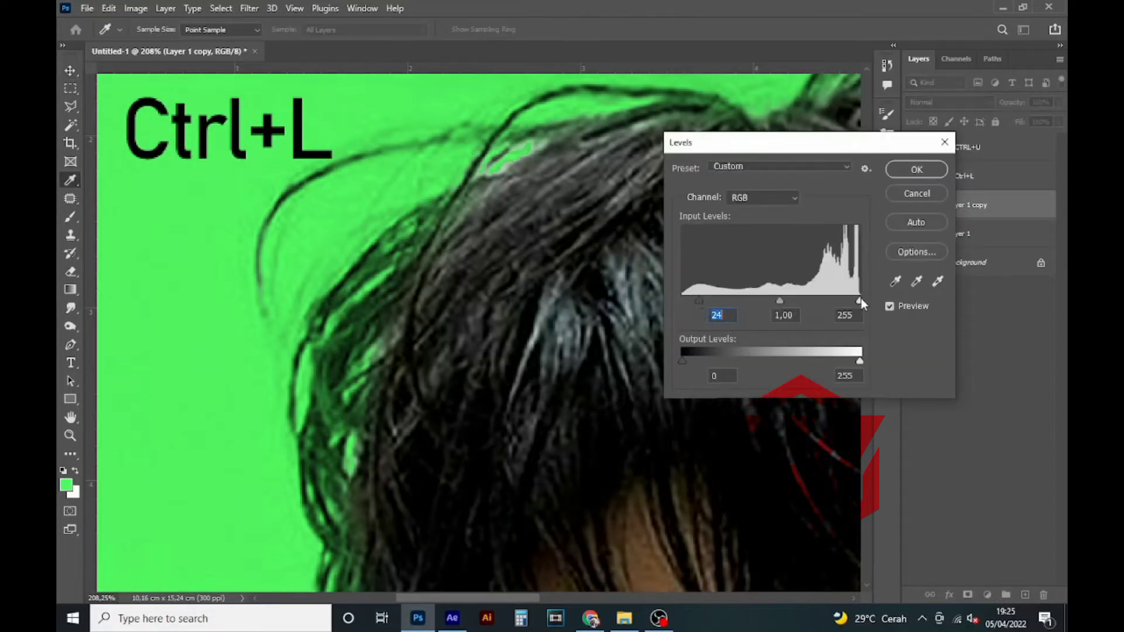
pyautogui.moveTo(859, 300); pyautogui.dragTo(857, 303)
pyautogui.moveTo(703, 304); pyautogui.dragTo(696, 304)
pyautogui.press('Return')
pyautogui.scroll(-6, 500, 259)
pyautogui.scroll(3, 642, 279)
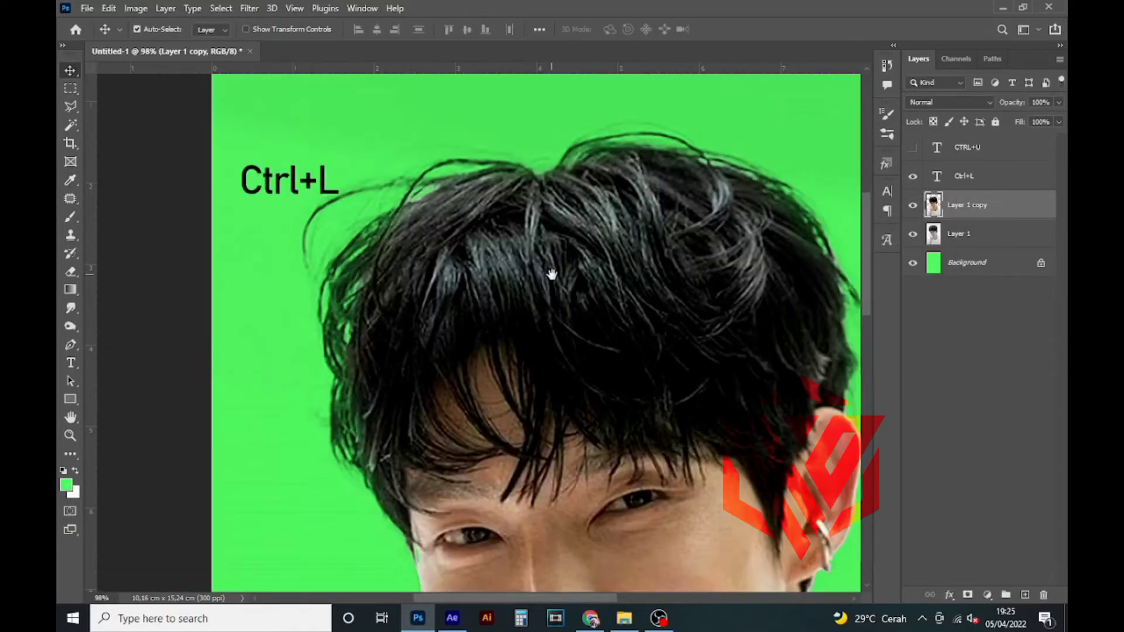
# Step: Change the "Ctrl+L" text to "Ctrl+J"
pyautogui.click(973, 240)
pyautogui.click(960, 181)
pyautogui.press('t')
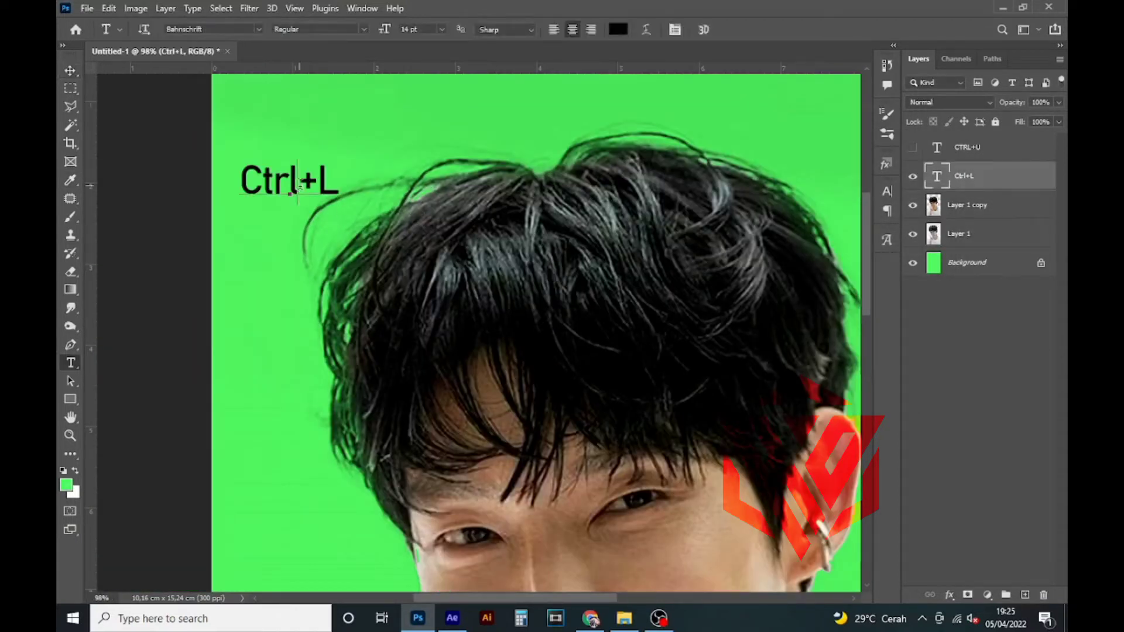
pyautogui.moveTo(317, 184); pyautogui.dragTo(348, 190)
pyautogui.write('J')
pyautogui.hotkey('ctrl', 'Return')
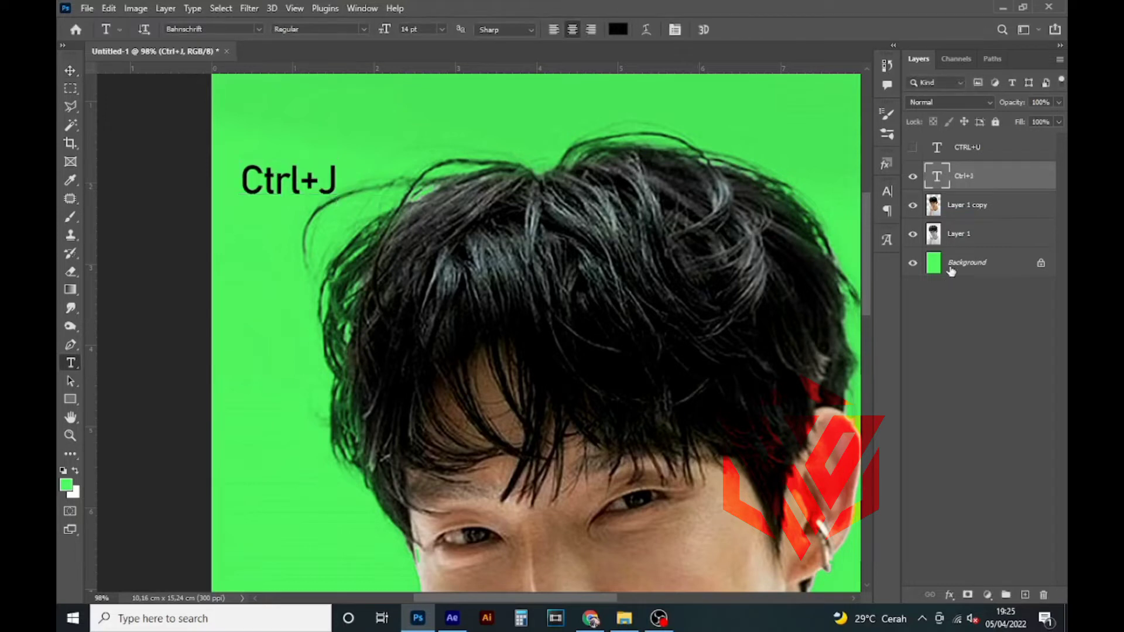
# Step: Duplicate the greyscale Multiply layer, Layer 1, to strengthen the fine hair strands
pyautogui.press('v')
pyautogui.click(992, 240)
pyautogui.hotkey('ctrl', 'j')
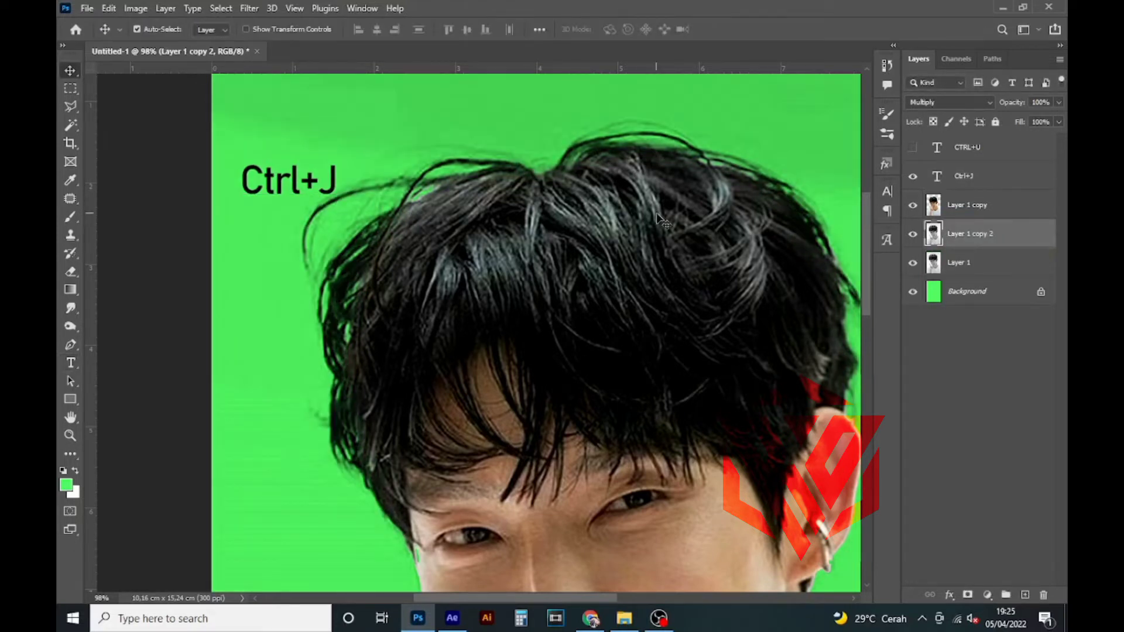
# Step: Hide the "Ctrl+J" text layer, bring the whole portrait into view and deselect all layers
pyautogui.hotkey('ctrl', '0')
pyautogui.scroll(-3, 567, 190)
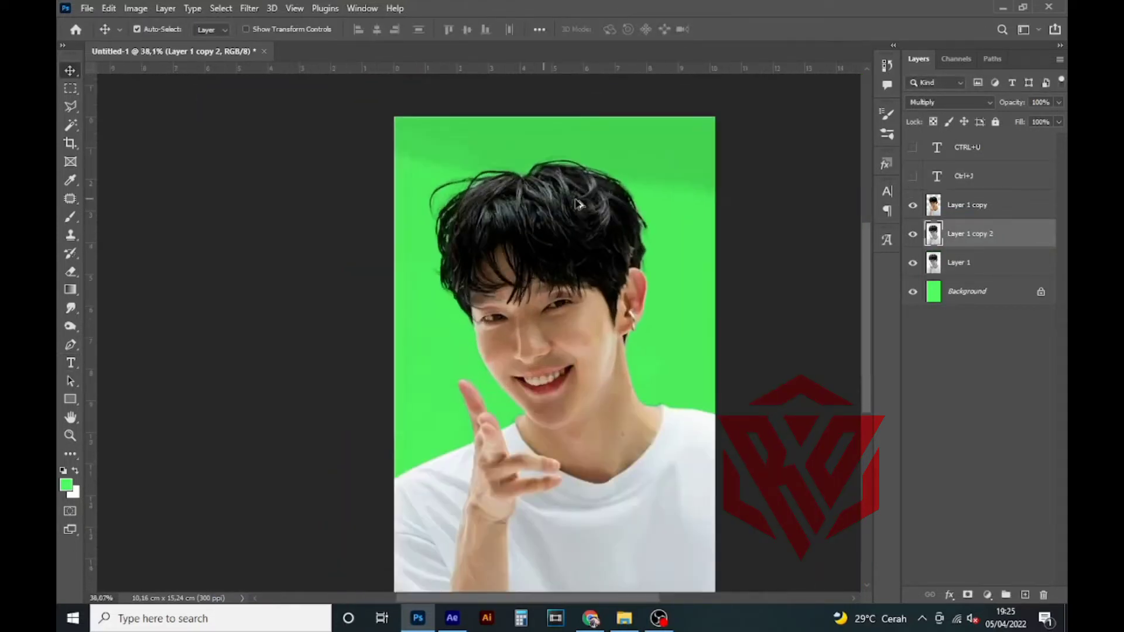
pyautogui.scroll(1, 581, 207)
pyautogui.moveTo(576, 250); pyautogui.dragTo(560, 224)
pyautogui.scroll(-1, 561, 230)
pyautogui.click(733, 306)
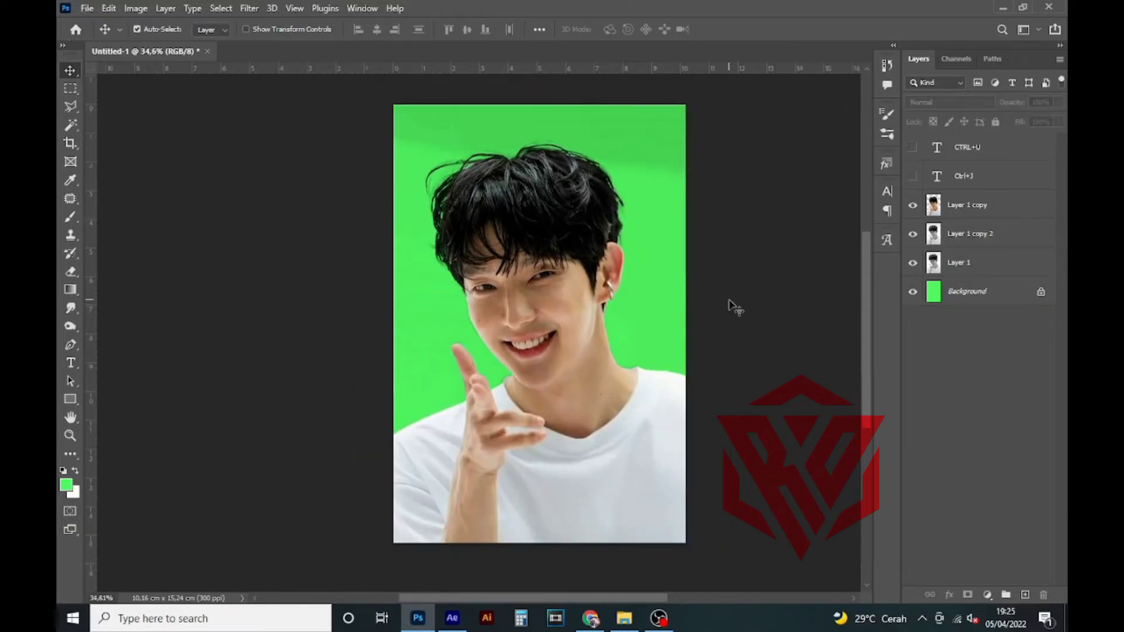
# Step: Create a new A4 document from the print presets and return to the portrait document
pyautogui.press('t')
pyautogui.press('v')
pyautogui.hotkey('ctrl', 'n')
pyautogui.click(353, 76)
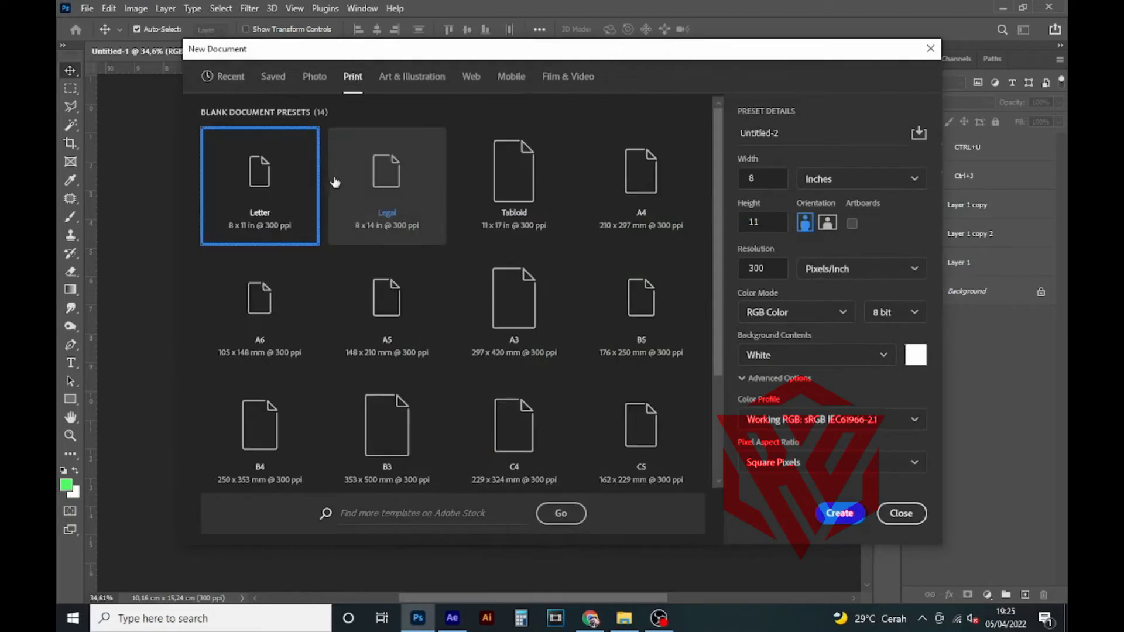
pyautogui.click(633, 186)
pyautogui.click(841, 513)
pyautogui.click(144, 51)
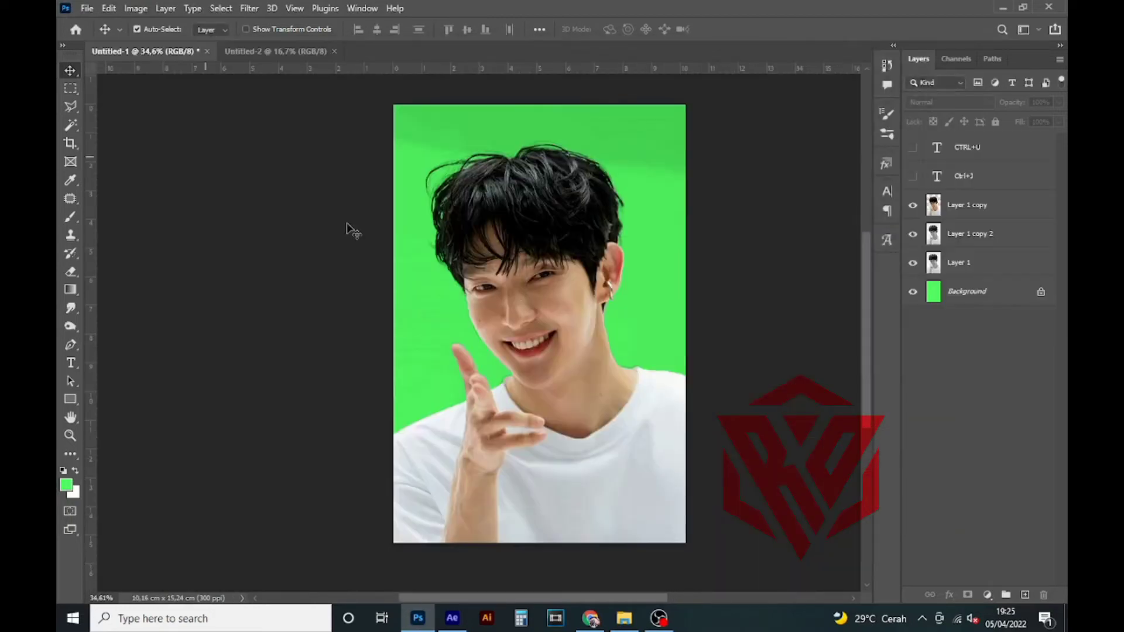
# Step: Crop the portrait to a 4:6 aspect ratio
pyautogui.press('c')
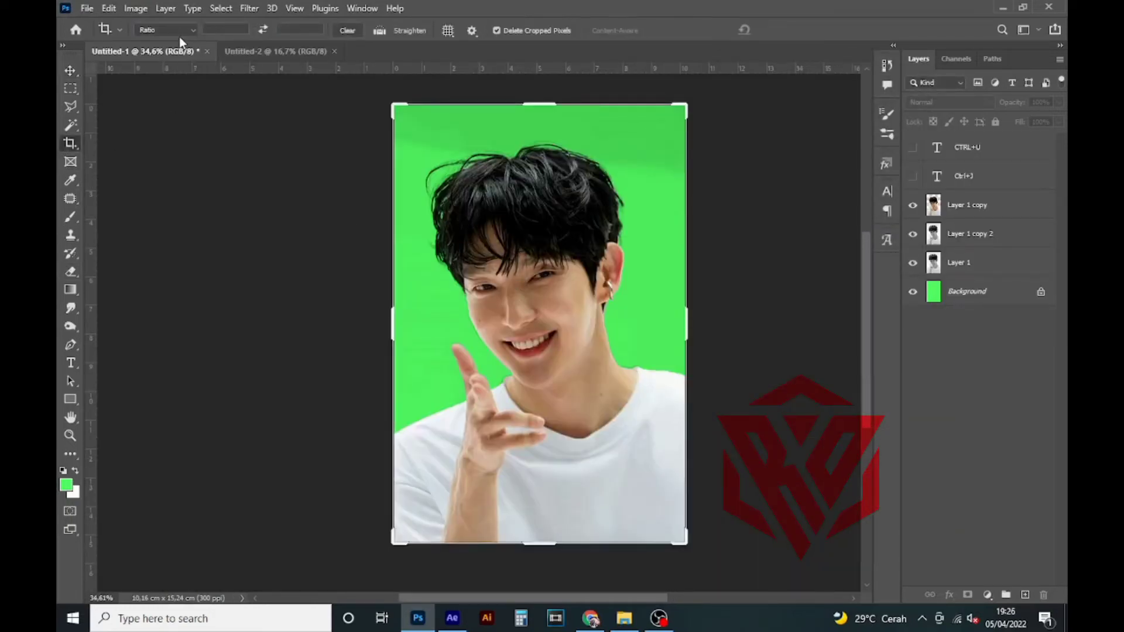
pyautogui.click(183, 30)
pyautogui.click(189, 32)
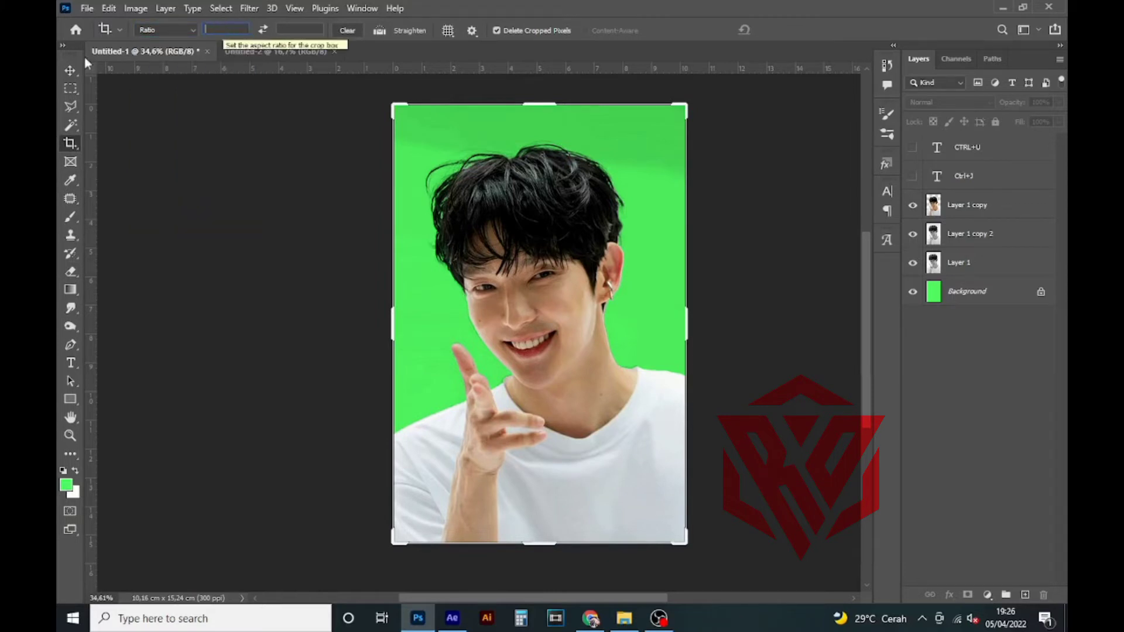
pyautogui.write('4')
pyautogui.press('Tab')
pyautogui.write('6')
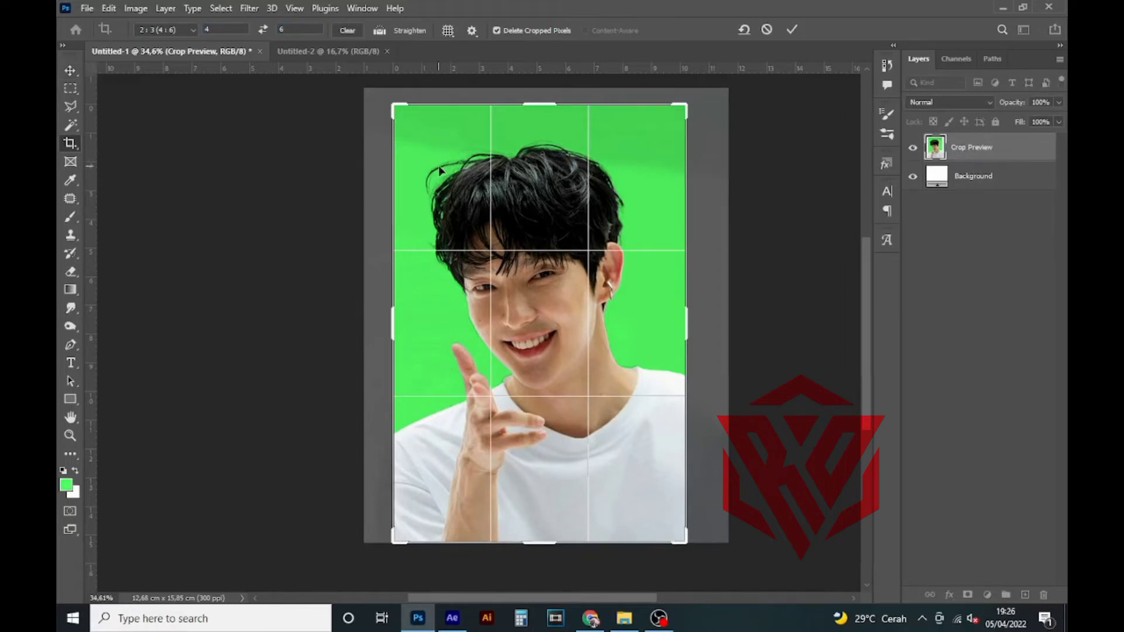
pyautogui.click(472, 31)
pyautogui.click(473, 33)
pyautogui.press('Return')
pyautogui.press('v')
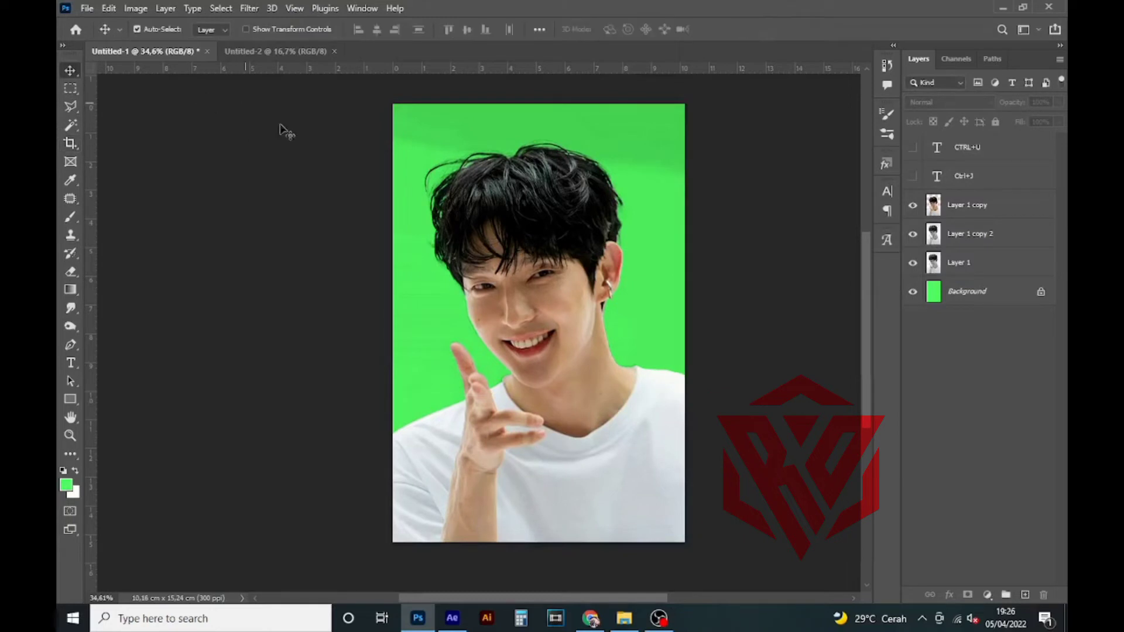
# Step: Resize the portrait image to 4 cm wide by 6 cm high at 300 pixels/inch
pyautogui.hotkey('ctrl', 'alt', 'i')
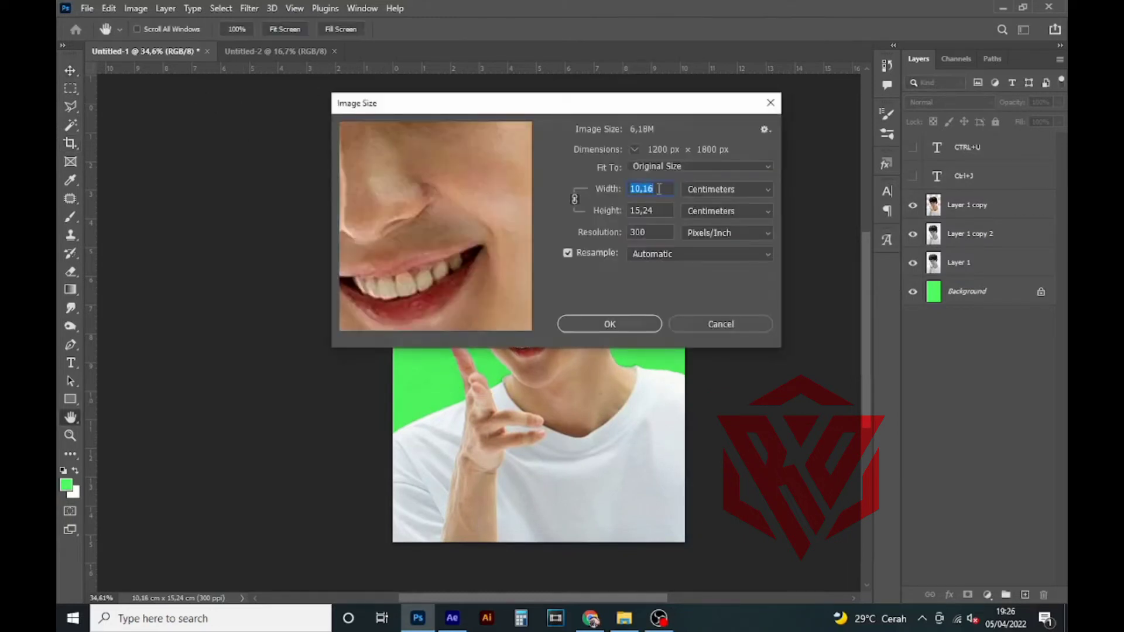
pyautogui.write('4')
pyautogui.click(594, 325)
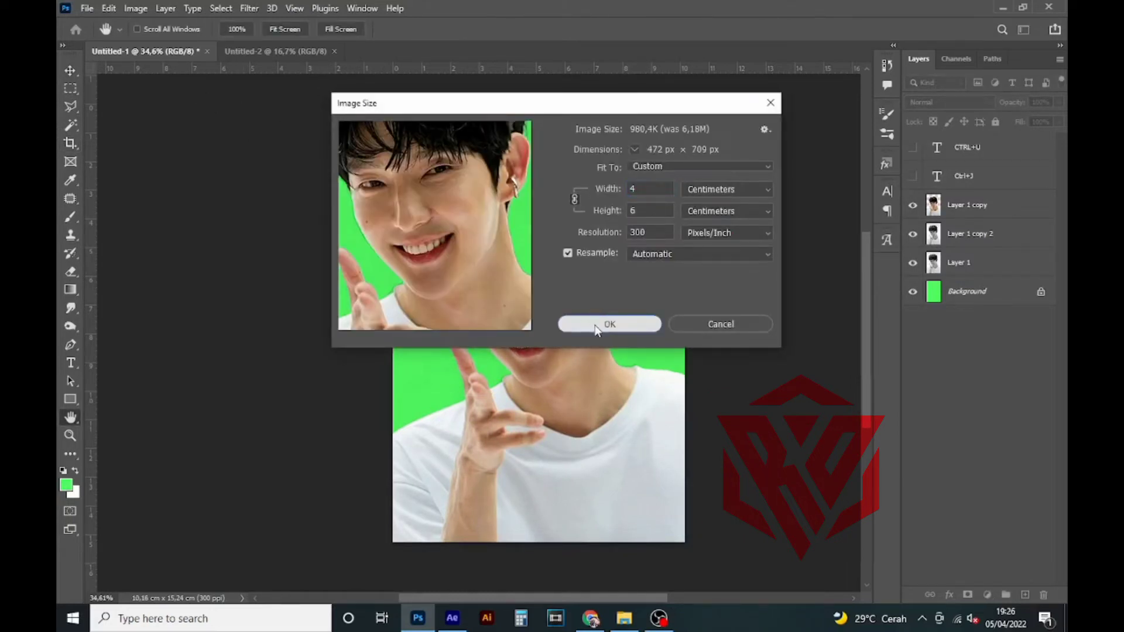
pyautogui.moveTo(418, 134)
pyautogui.mouseDown()
pyautogui.moveTo(402, 117)
pyautogui.moveTo(359, 111)
pyautogui.moveTo(418, 156)
pyautogui.mouseUp()
# Step: Flatten all the portrait's layers, discarding the hidden ones, and place the photo near the upper-left corner of the A4 document
pyautogui.click(988, 155)
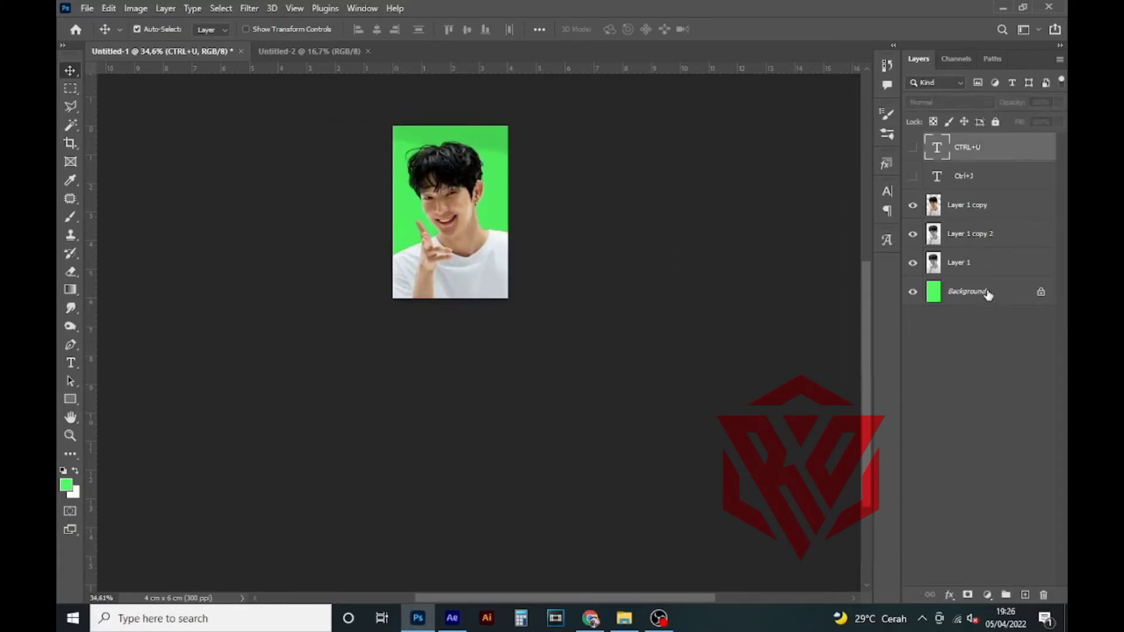
pyautogui.keyDown('shift'); pyautogui.click(988, 291); pyautogui.keyUp('shift')
pyautogui.rightClick(988, 291)
pyautogui.click(954, 439)
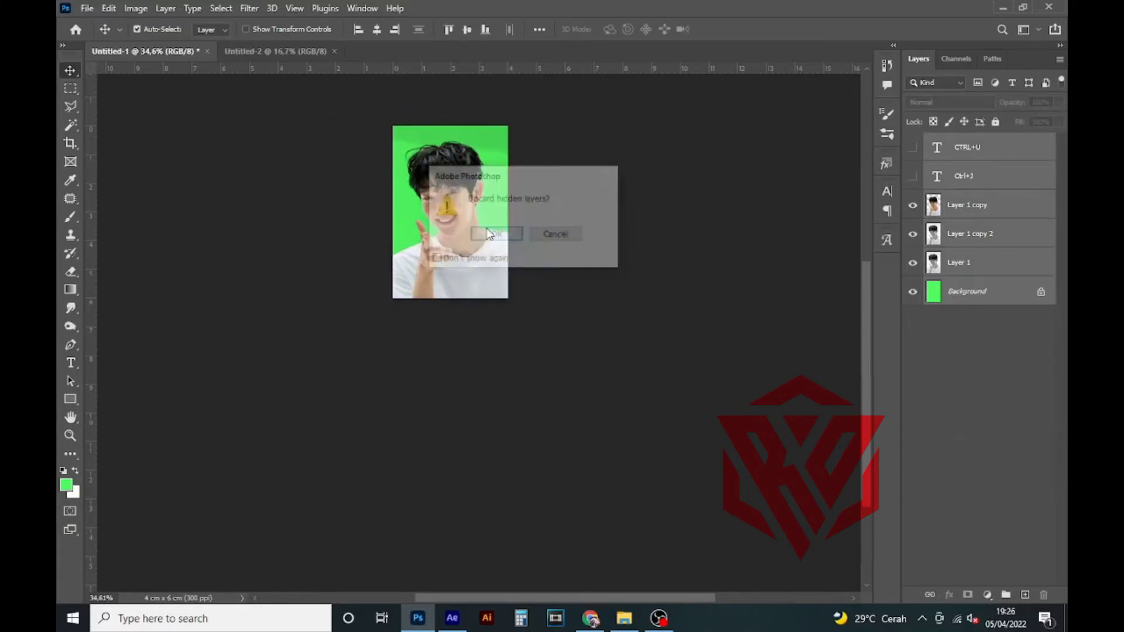
pyautogui.press('Return')
pyautogui.moveTo(491, 171); pyautogui.dragTo(393, 162)
pyautogui.scroll(7, 394, 164)
# Step: Add the text "FOTO SIAP CETAK 4X6" beside the portrait on the A4 page
pyautogui.press('t')
pyautogui.click(485, 195)
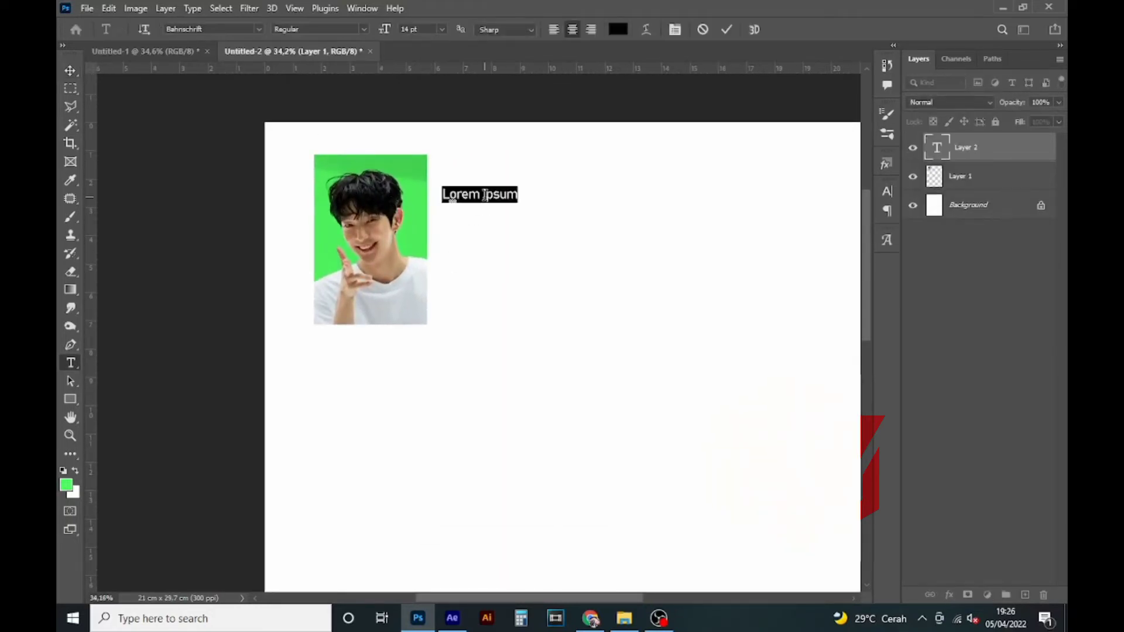
pyautogui.write('FOTO SIAP CETAK 4X6')
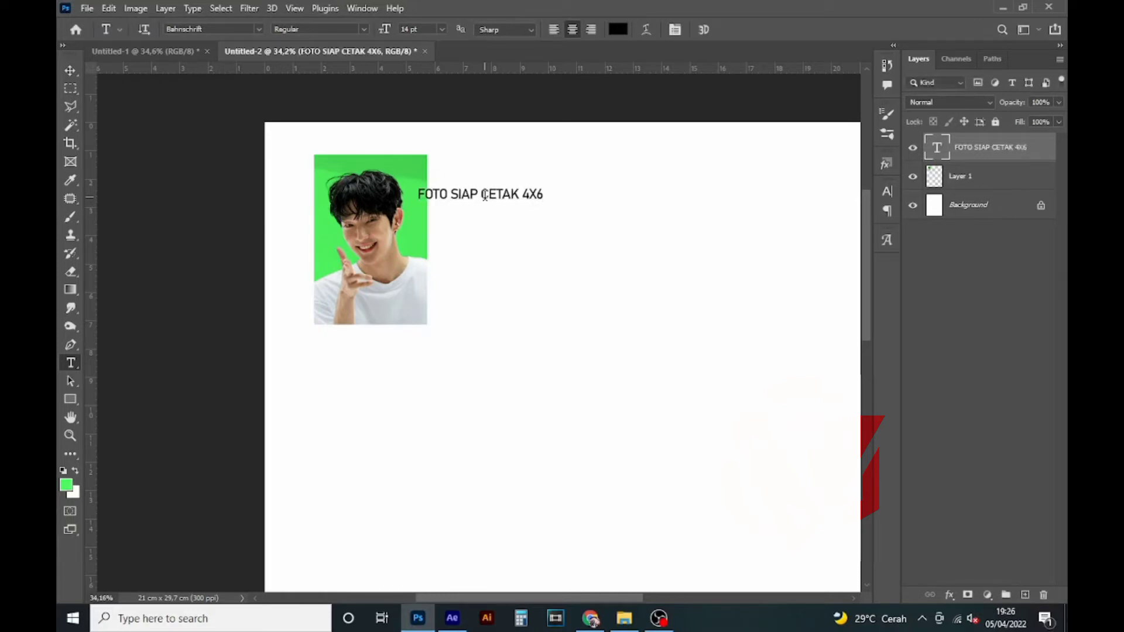
pyautogui.moveTo(485, 198); pyautogui.dragTo(527, 174)
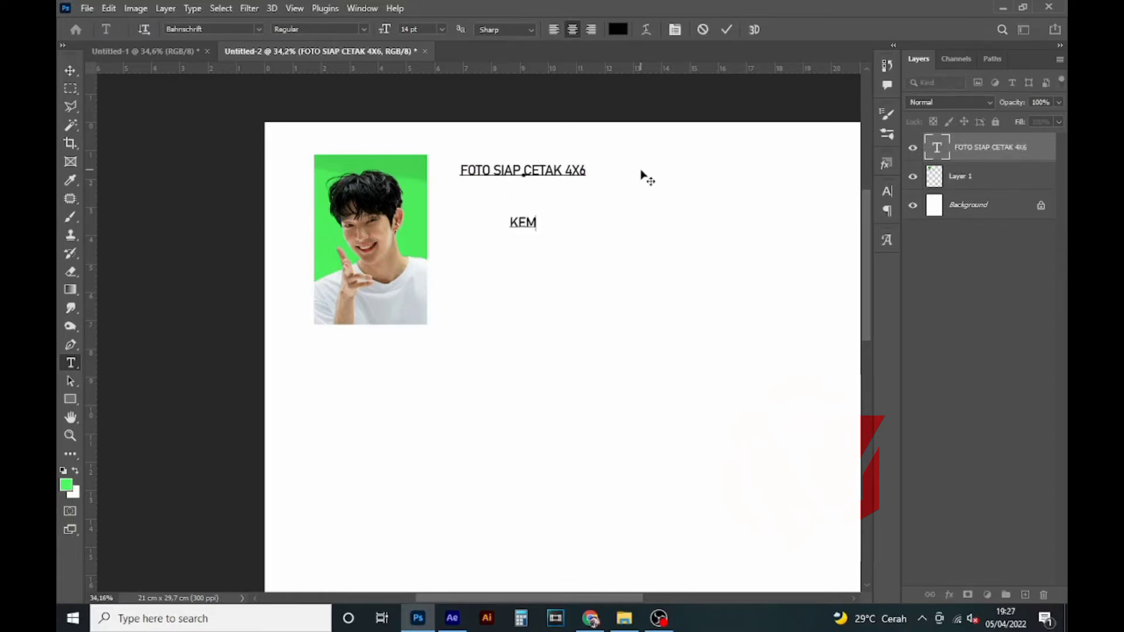
# Step: Add the line "KEMUDIAN DI LAYOUT SE-EFEKTIF MUNGKIN UNTUK MENGHEMAT KERTAS" to the text and move the text down so this line sits below the portrait
pyautogui.write('DI LAYOUT')
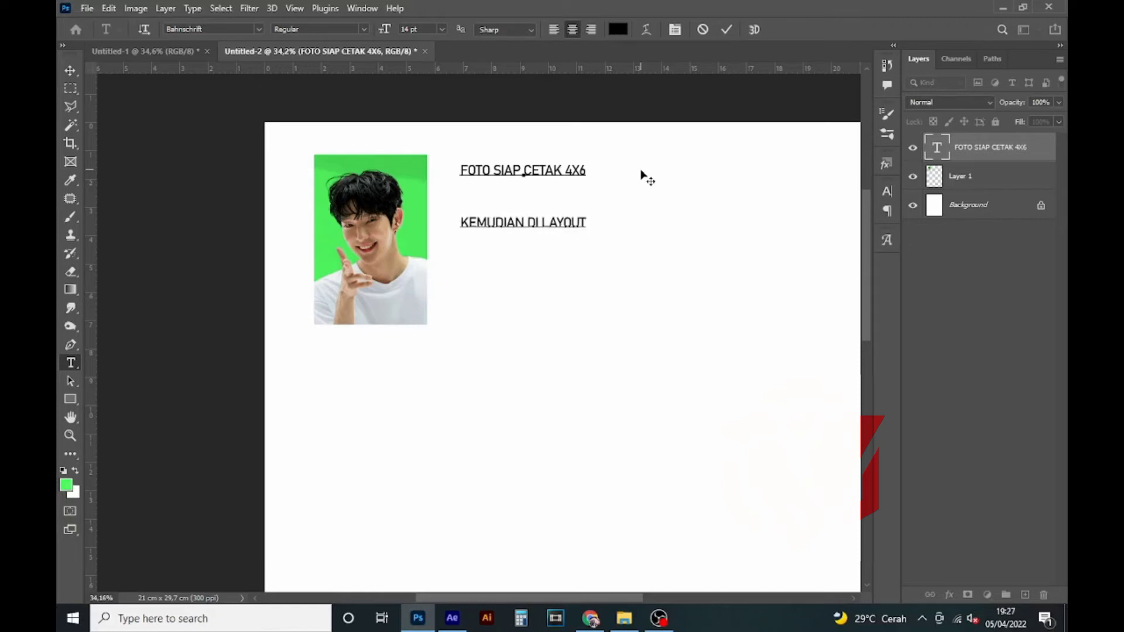
pyautogui.write('-')
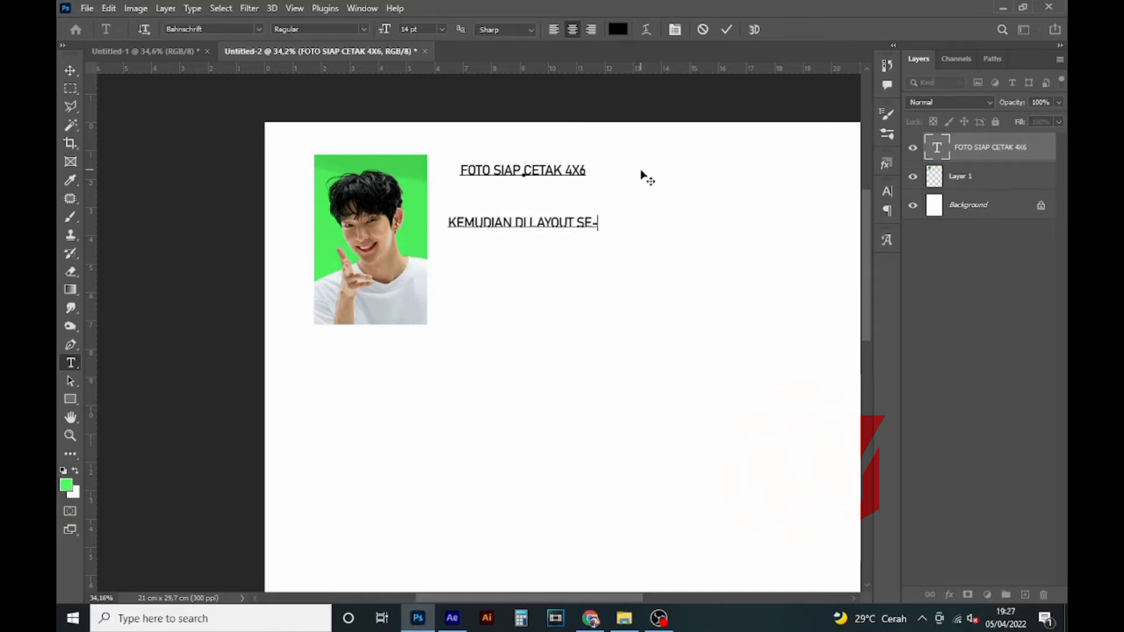
pyautogui.write('EFEKTIF MUNGKIN UNT')
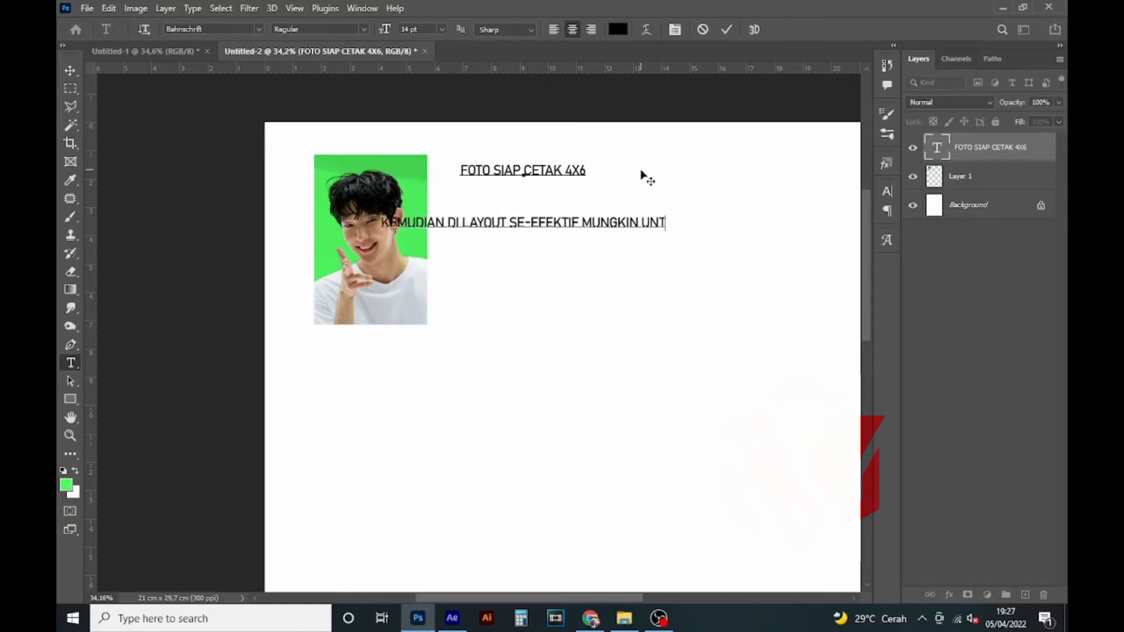
pyautogui.write('UK MENGHEMAT KERTAS')
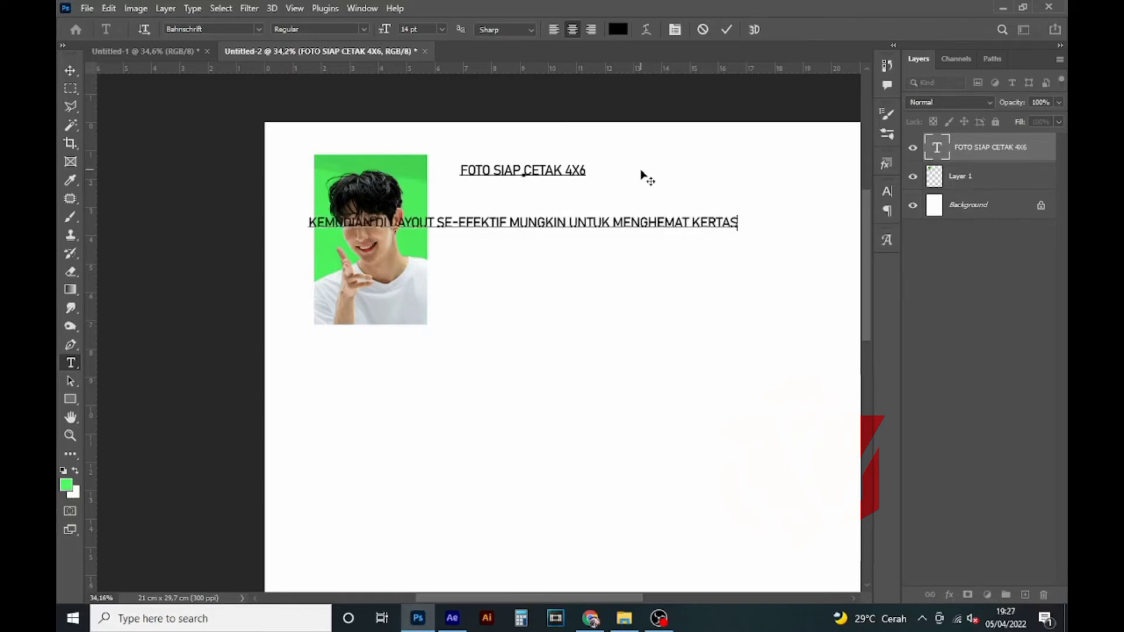
pyautogui.hotkey('ctrl', 'Return')
pyautogui.press('v')
pyautogui.moveTo(543, 244); pyautogui.dragTo(553, 358)
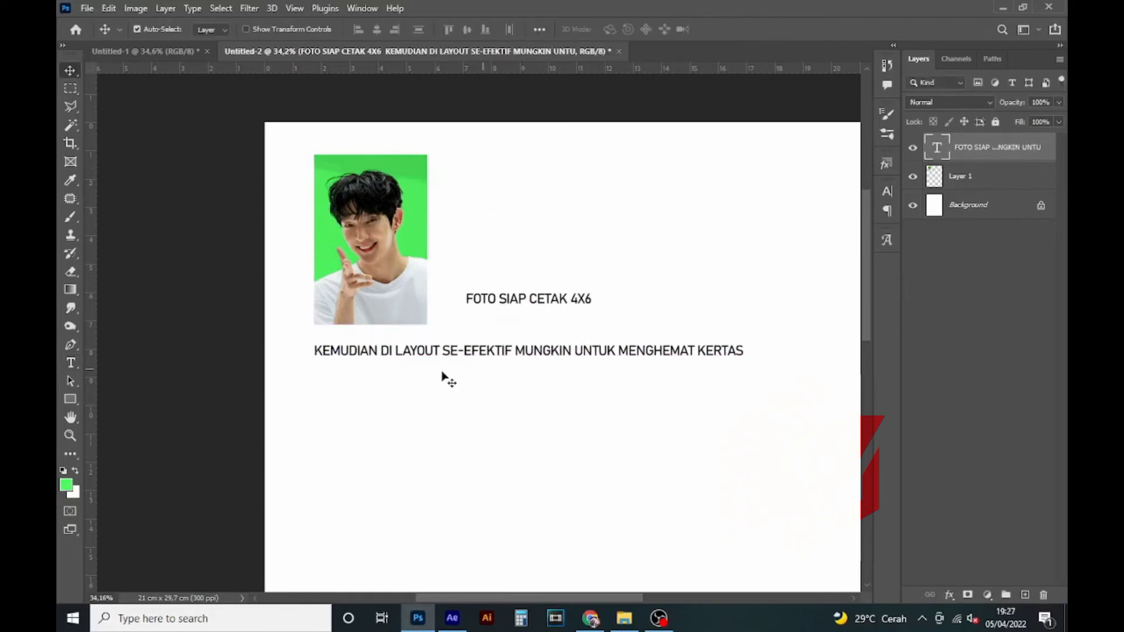
pyautogui.press('j')
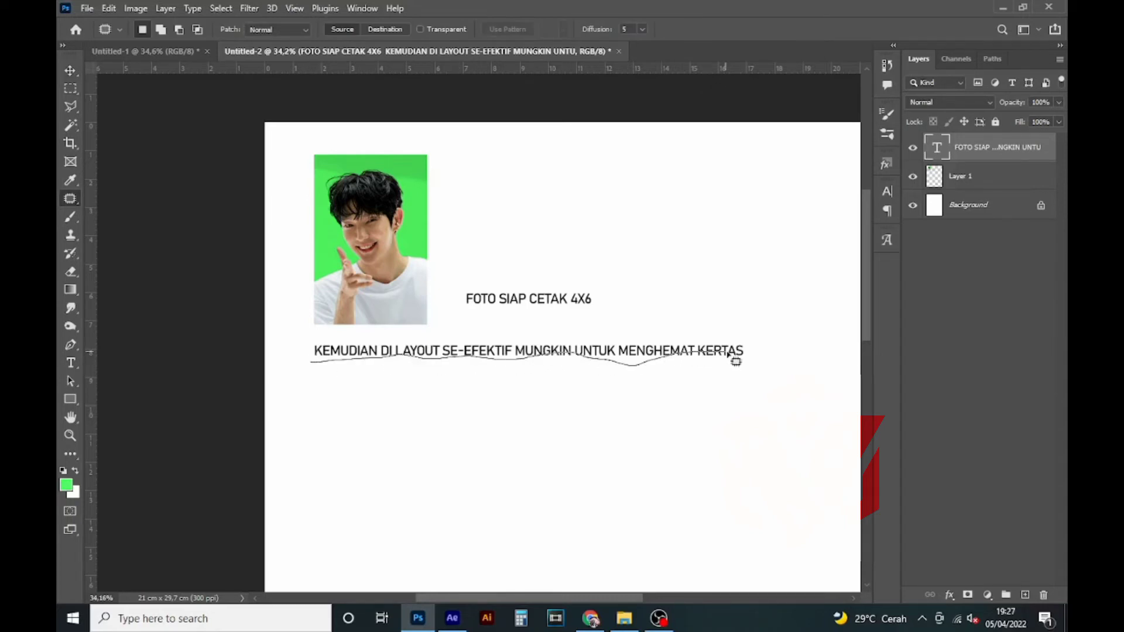
pyautogui.moveTo(728, 355)
pyautogui.mouseDown()
pyautogui.moveTo(738, 354)
pyautogui.moveTo(321, 352)
pyautogui.moveTo(519, 391)
pyautogui.mouseUp()
pyautogui.click(789, 275)
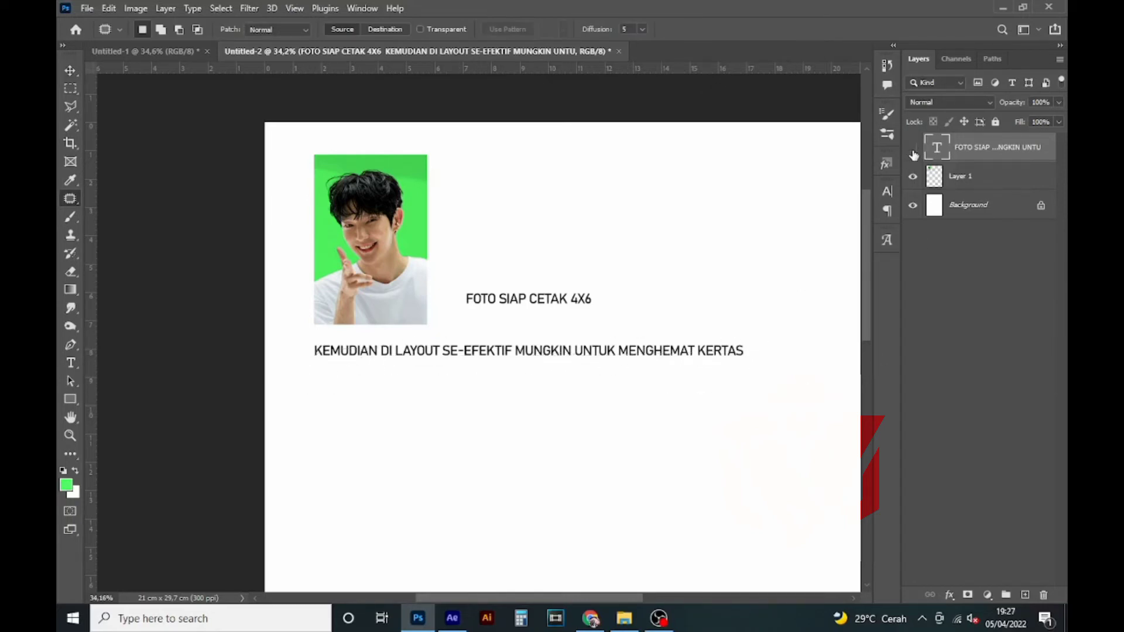
# Step: Hide the text layer and move the portrait closer to the page's upper-left corner
pyautogui.press('v')
pyautogui.scroll(-3, 424, 284)
pyautogui.moveTo(377, 252); pyautogui.dragTo(358, 243)
pyautogui.scroll(3, 364, 227)
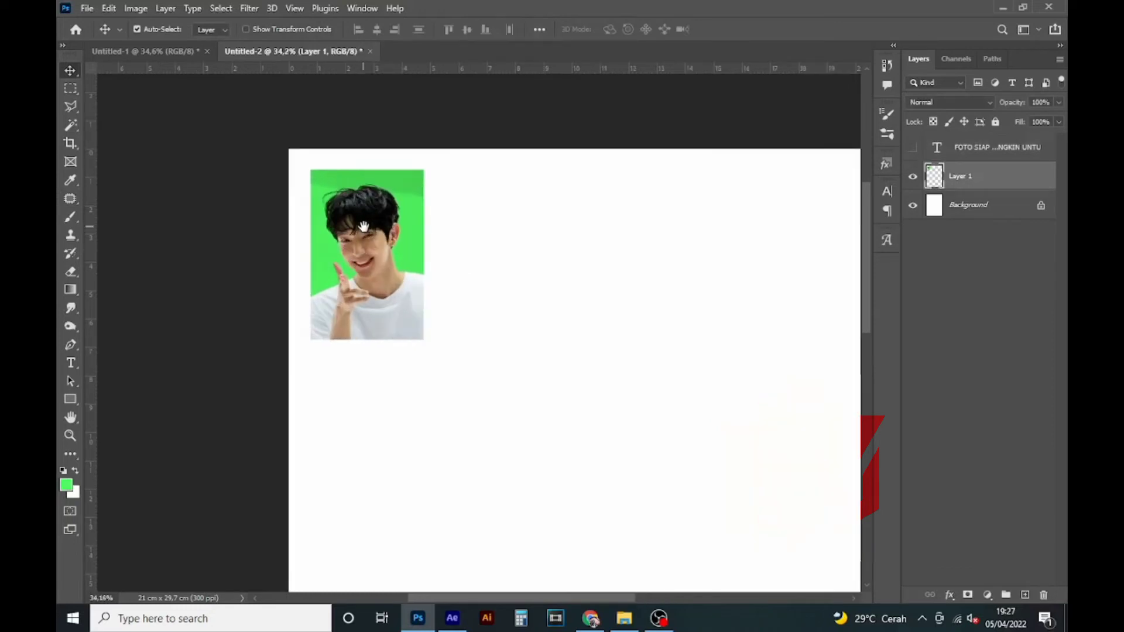
# Step: Add the caption "Klik kiri+Alt" below the portrait
pyautogui.press('t')
pyautogui.click(326, 381)
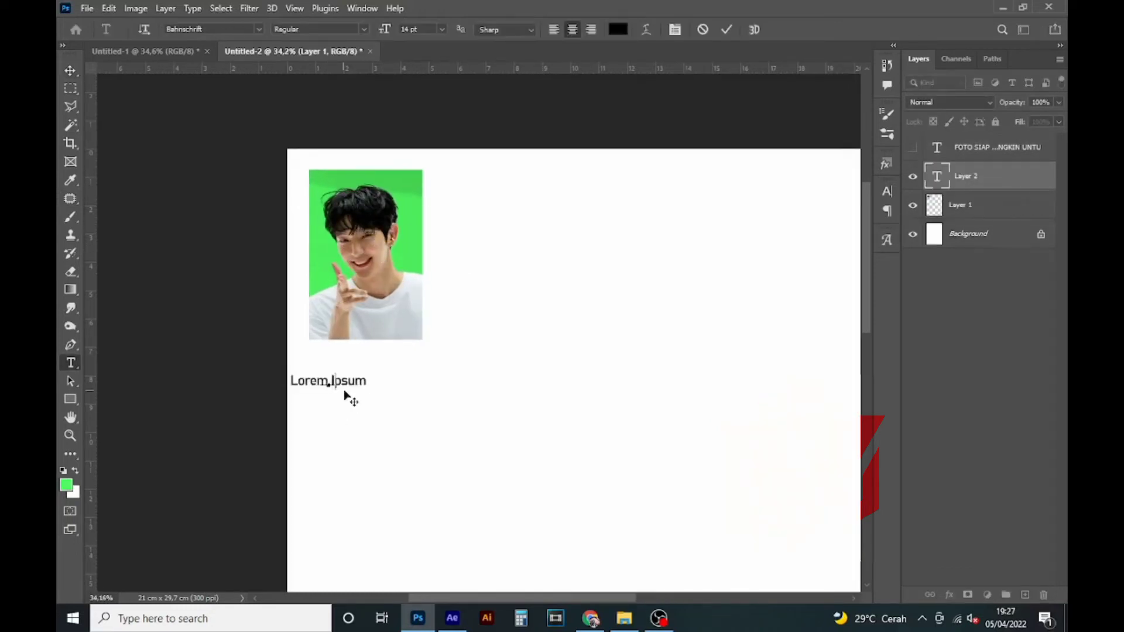
pyautogui.write('Klik kiri+Alt')
pyautogui.hotkey('ctrl', 'Return')
# Step: Duplicate the portrait edge to edge until a row of five fills the page width
pyautogui.press('v')
pyautogui.moveTo(386, 273); pyautogui.dragTo(492, 269)
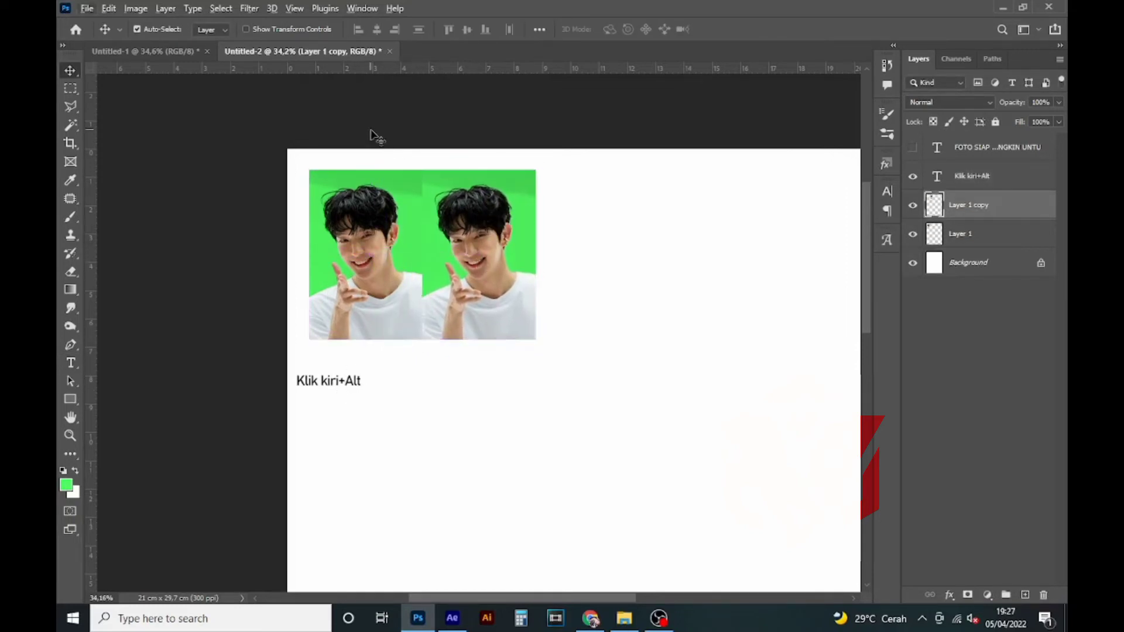
pyautogui.keyDown('shift'); pyautogui.click(397, 188); pyautogui.keyUp('shift')
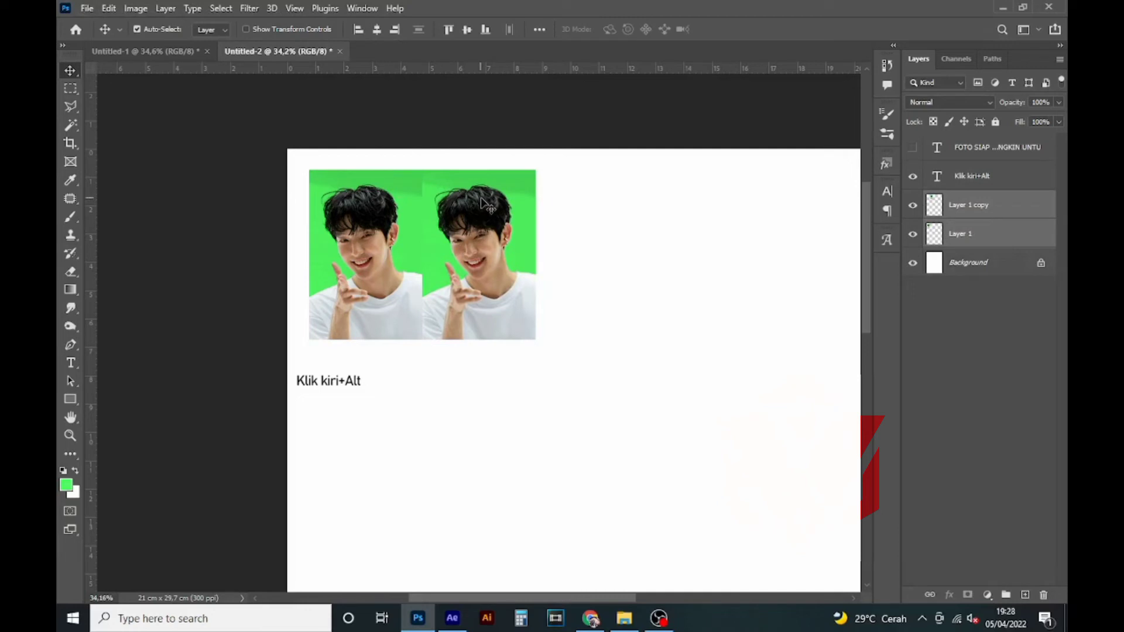
pyautogui.moveTo(373, 199); pyautogui.dragTo(541, 188)
pyautogui.moveTo(536, 216); pyautogui.dragTo(413, 220)
pyautogui.moveTo(581, 215); pyautogui.dragTo(666, 255)
# Step: Move the "Klik kiri+Alt" caption under the row's middle and replace it with "Supaya saat potong tidak kesulitan,,, Foto diberi stroke. Caranya klik 2x pada salah satu layer"
pyautogui.moveTo(239, 388); pyautogui.dragTo(455, 370)
pyautogui.doubleClick(456, 370)
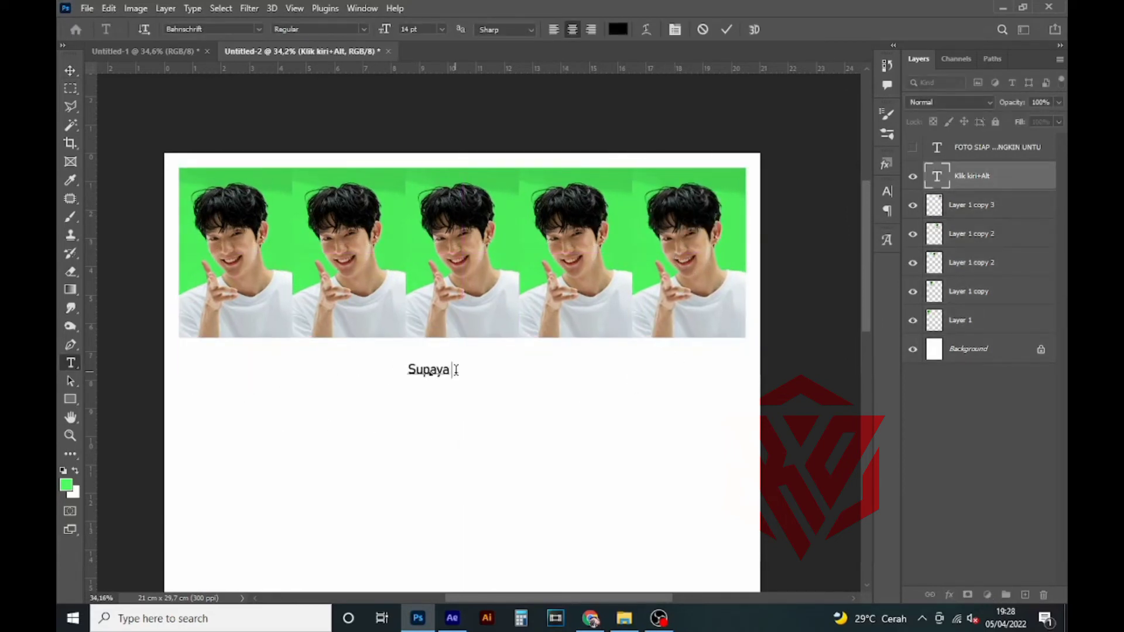
pyautogui.write('Supaya saat potong ')
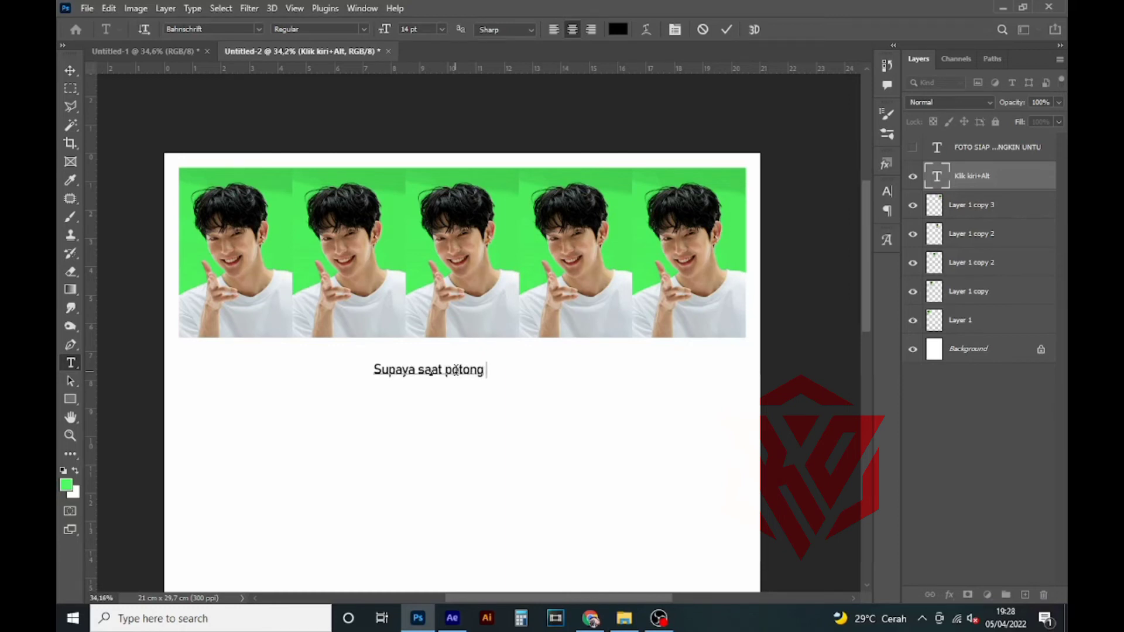
pyautogui.write('tidak kesulitan.. F')
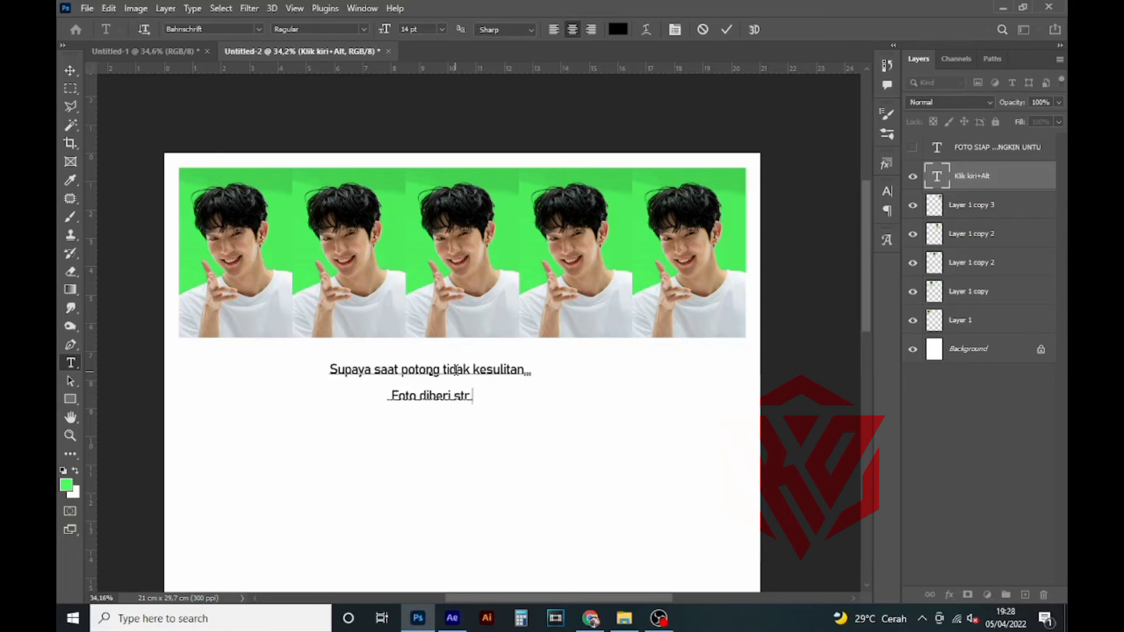
pyautogui.write('oto diberi stroke. ')
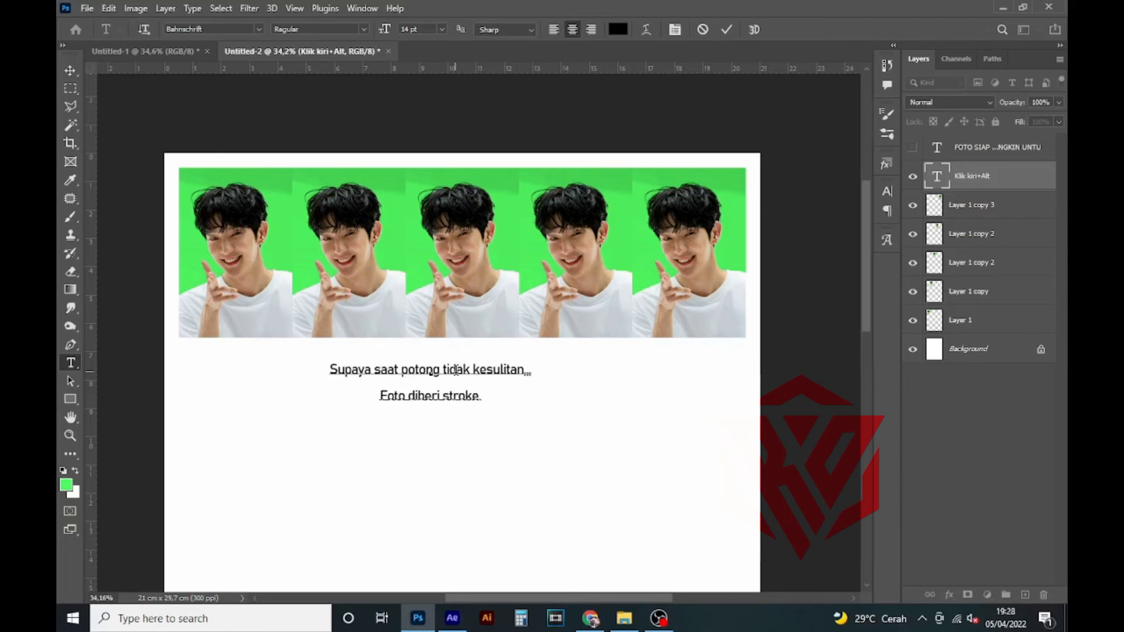
pyautogui.write('Caranya klik 2x ')
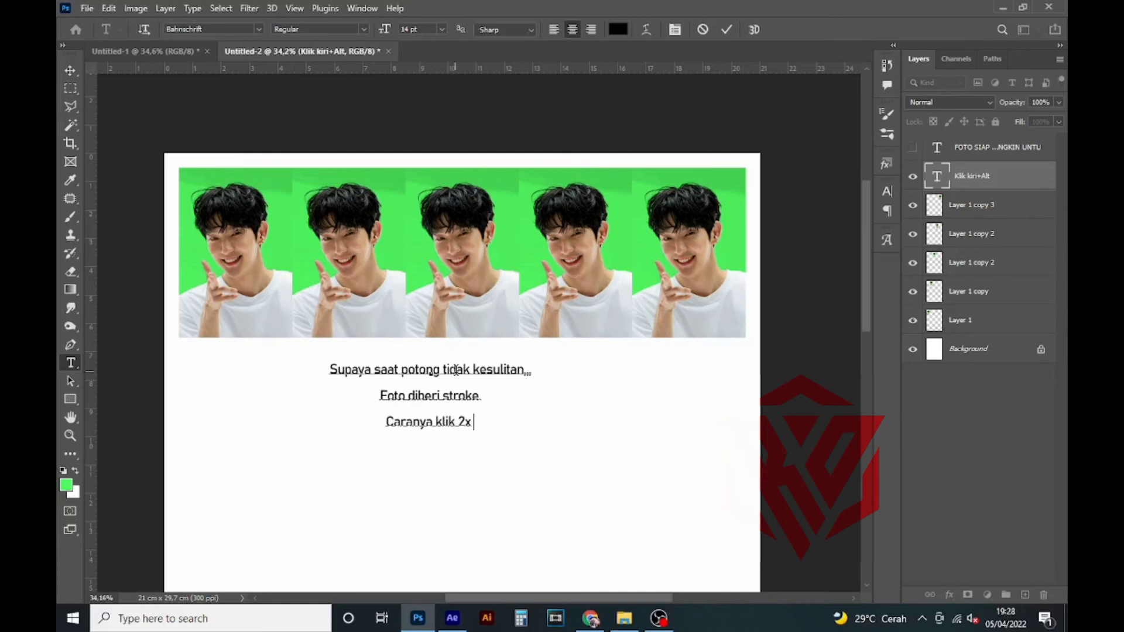
pyautogui.write('pada salah satu layer')
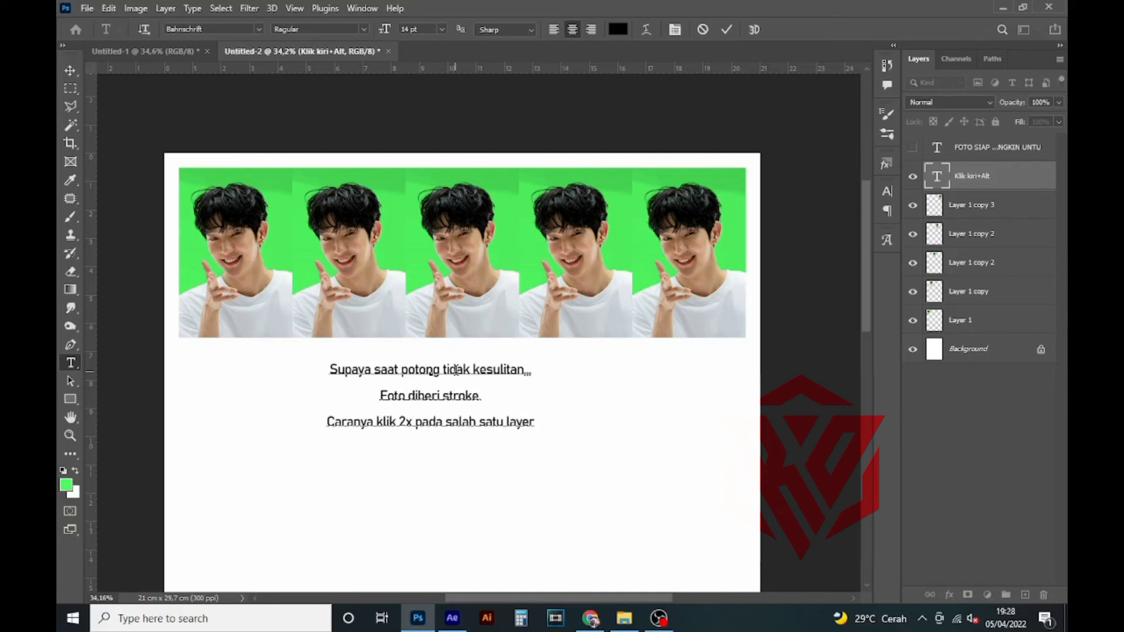
pyautogui.hotkey('ctrl', 'Return')
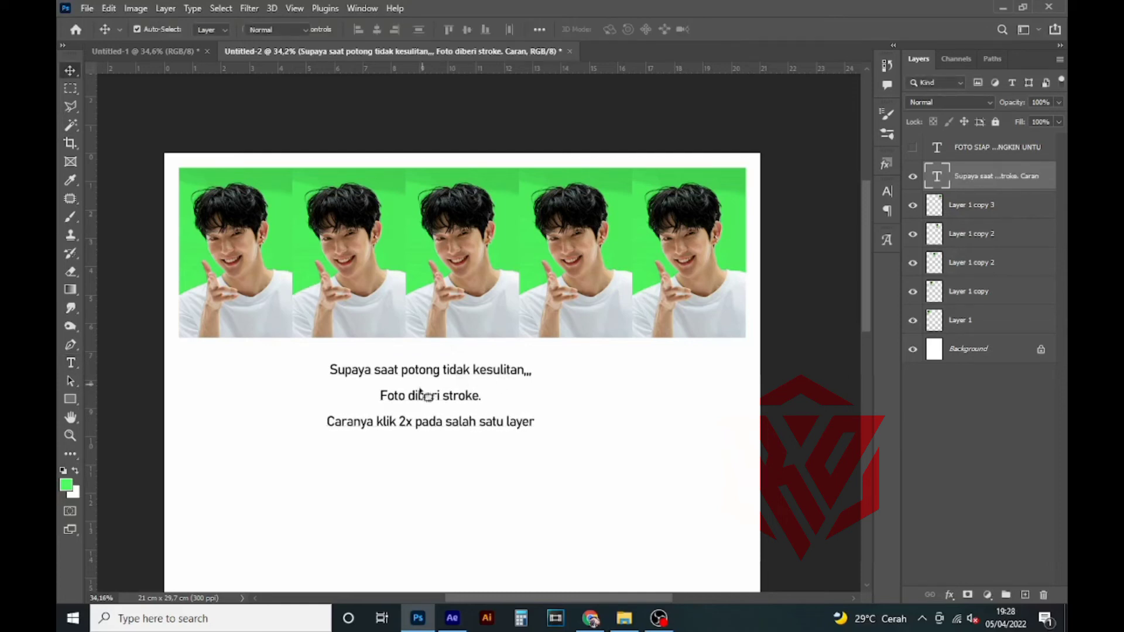
pyautogui.press('j')
pyautogui.moveTo(336, 410)
pyautogui.mouseDown()
pyautogui.moveTo(301, 442)
pyautogui.moveTo(436, 445)
pyautogui.moveTo(433, 436)
pyautogui.mouseUp()
pyautogui.press('v')
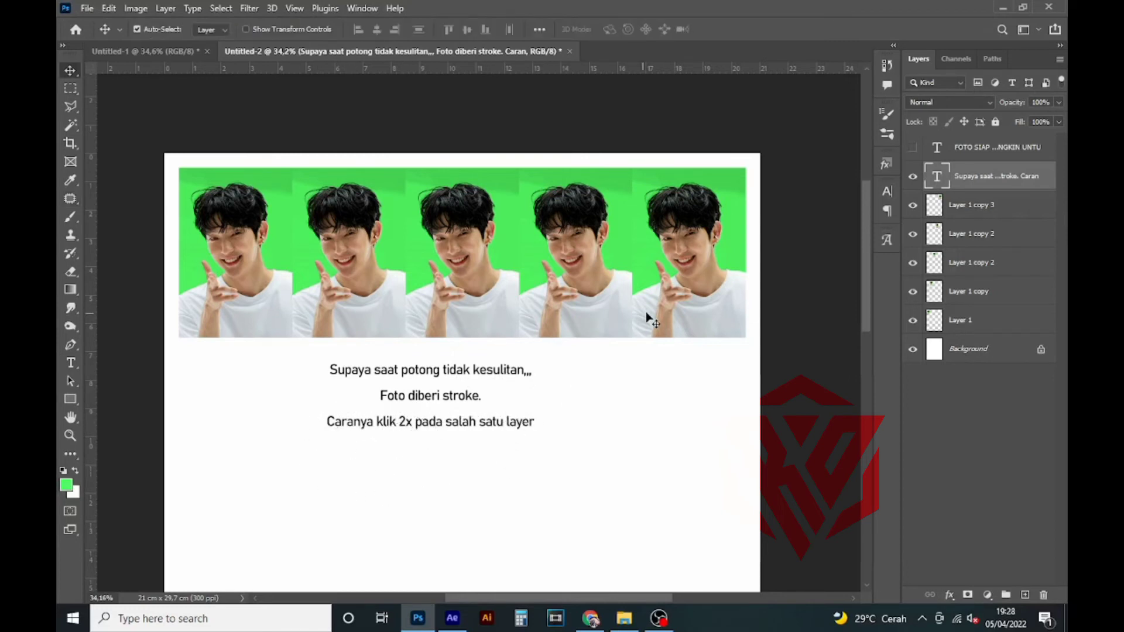
# Step: Give the last portrait in the row, Layer 1 copy 3, a 1 px white inside stroke
pyautogui.click(966, 206)
pyautogui.doubleClick(1045, 205)
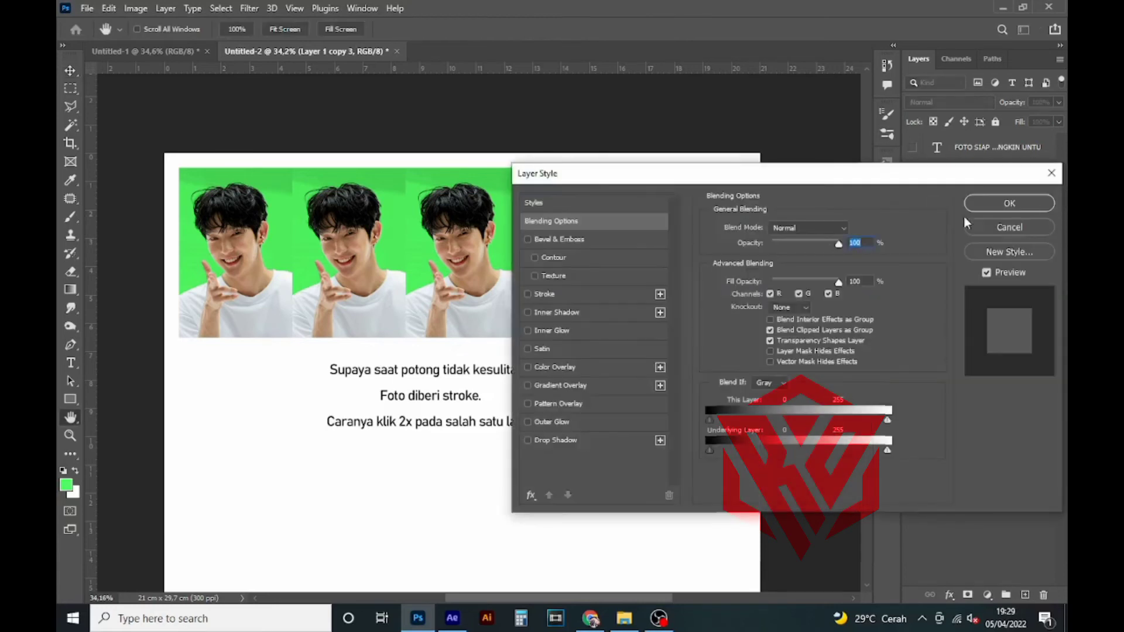
pyautogui.click(544, 295)
pyautogui.click(772, 243)
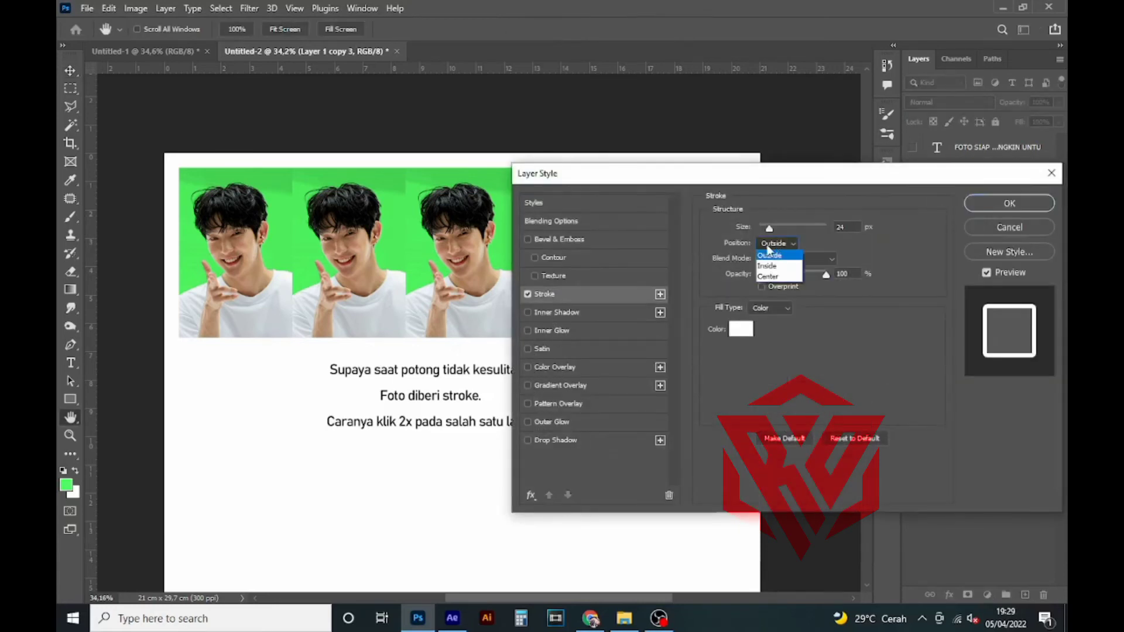
pyautogui.click(772, 264)
pyautogui.write('1')
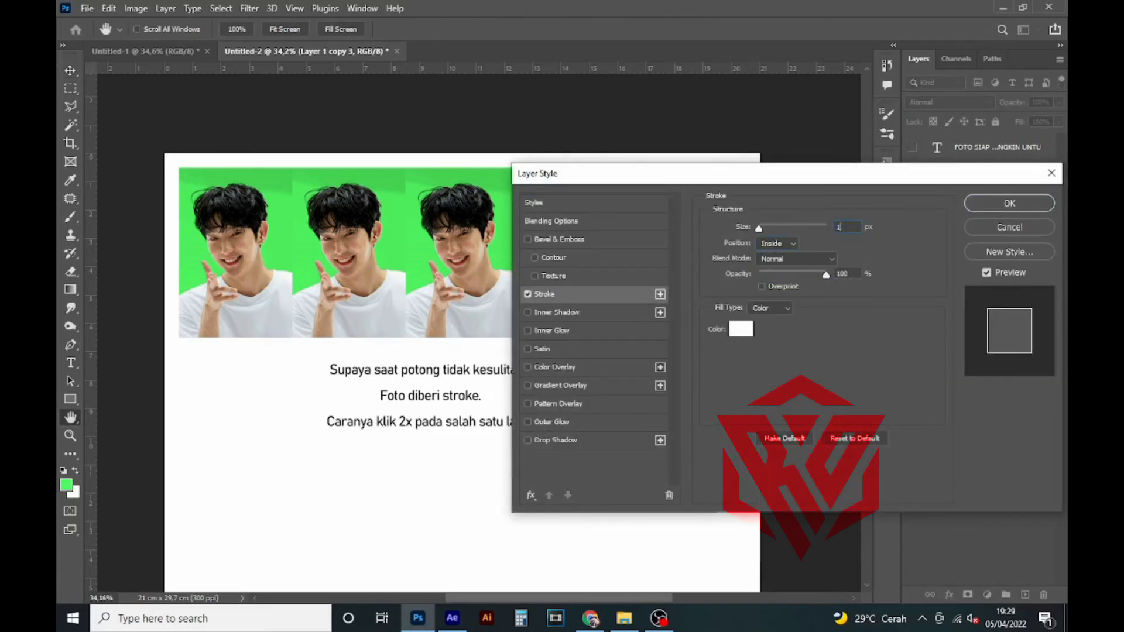
pyautogui.click(741, 329)
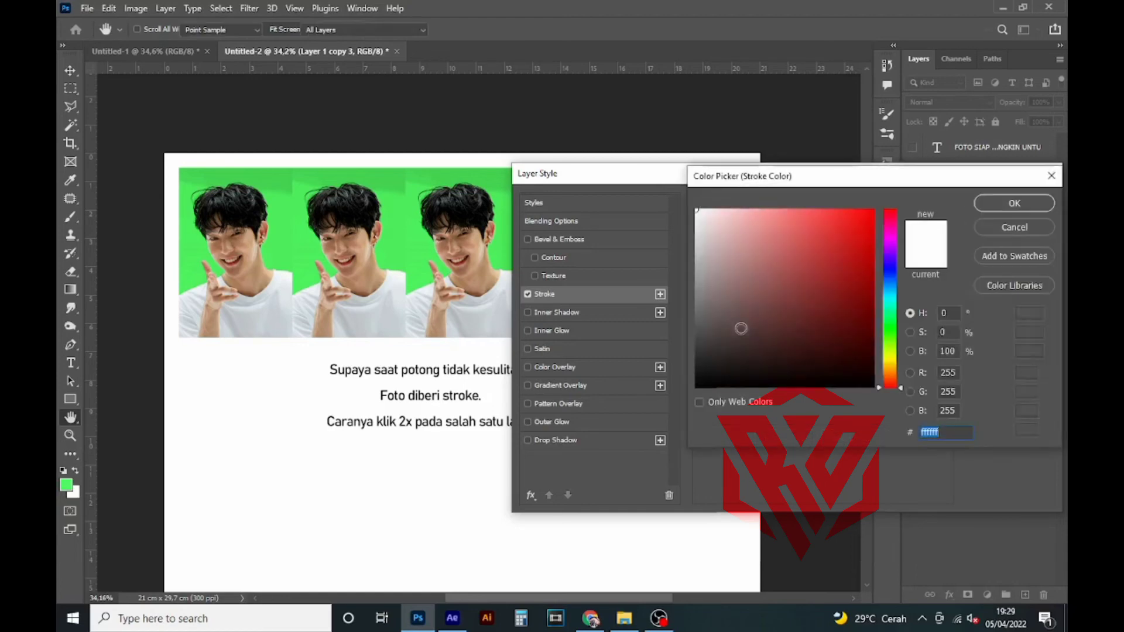
pyautogui.click(1013, 223)
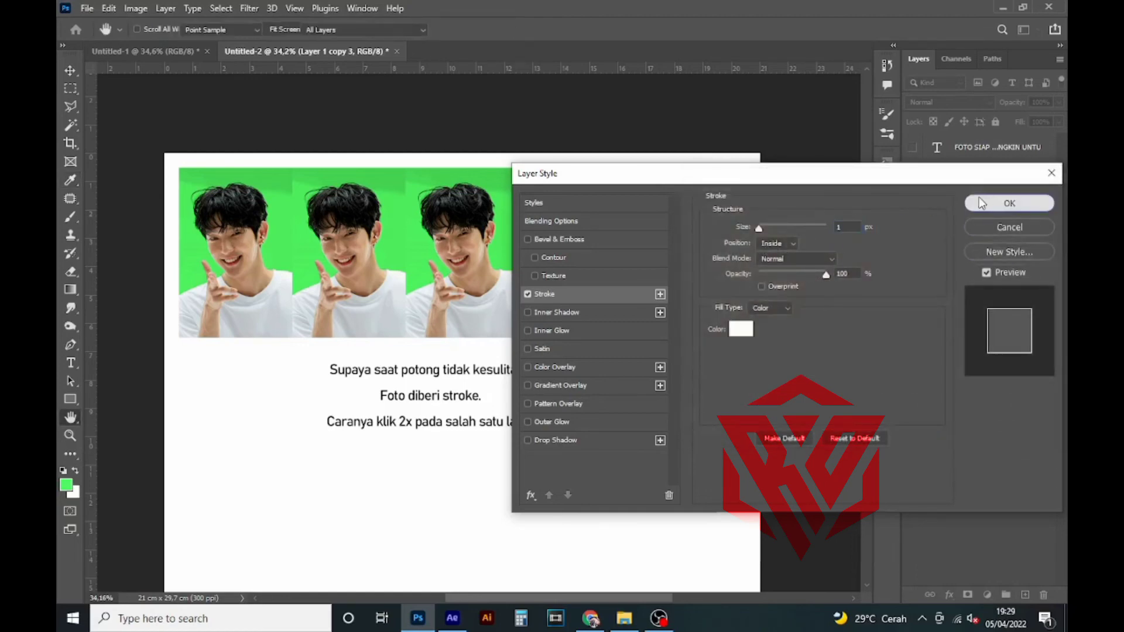
pyautogui.click(973, 204)
# Step: Copy the layer style of Layer 1 copy 3, paste it onto the other four portrait layers, and check the dividing lines
pyautogui.rightClick(1019, 213)
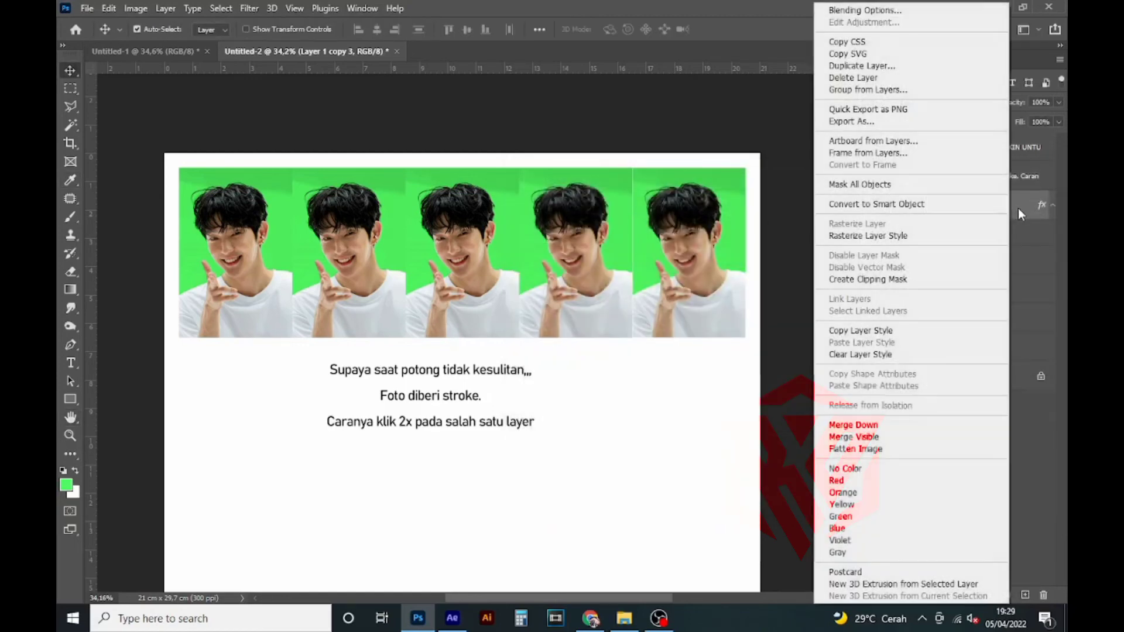
pyautogui.click(890, 329)
pyautogui.click(1008, 260)
pyautogui.keyDown('shift'); pyautogui.click(997, 347); pyautogui.keyUp('shift')
pyautogui.rightClick(996, 347)
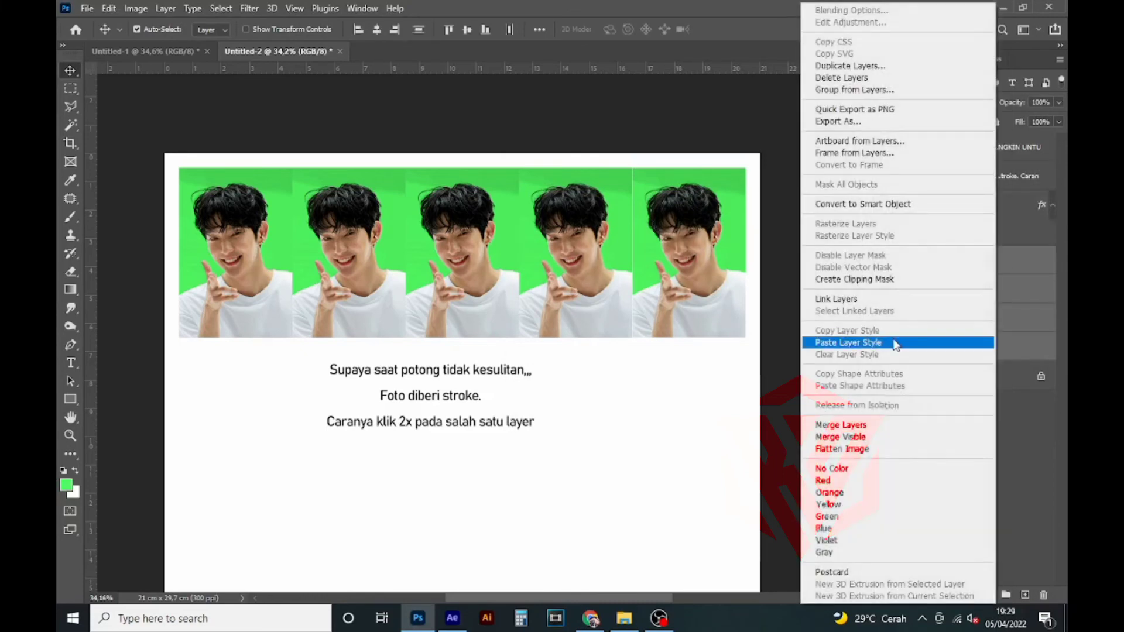
pyautogui.click(895, 344)
pyautogui.scroll(5, 286, 213)
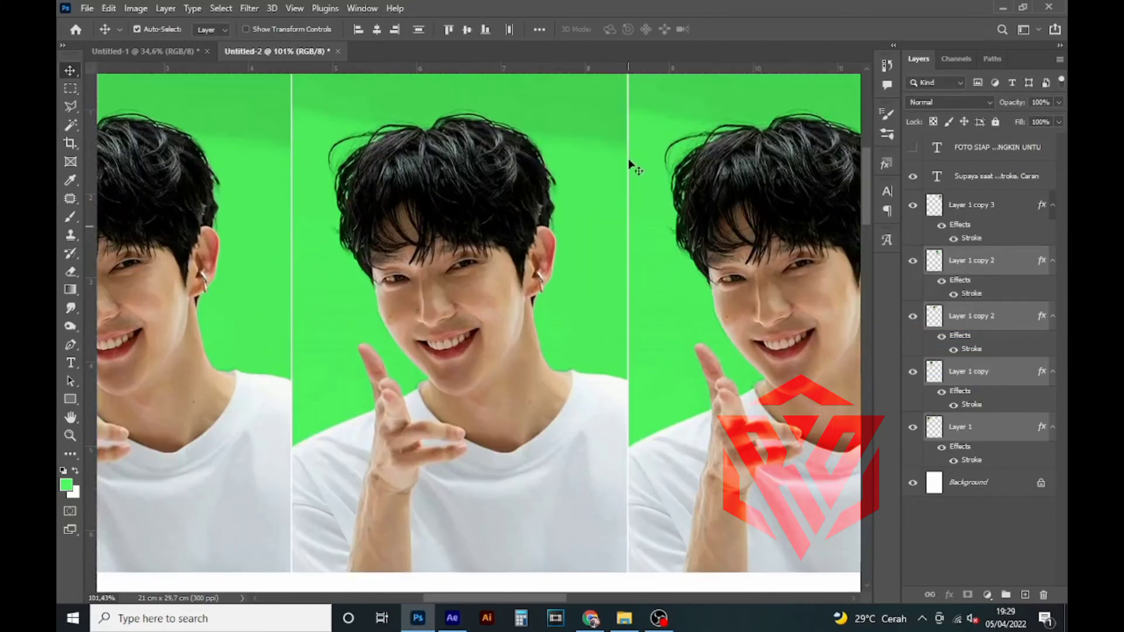
pyautogui.scroll(-5, 629, 164)
pyautogui.moveTo(377, 439); pyautogui.dragTo(610, 334)
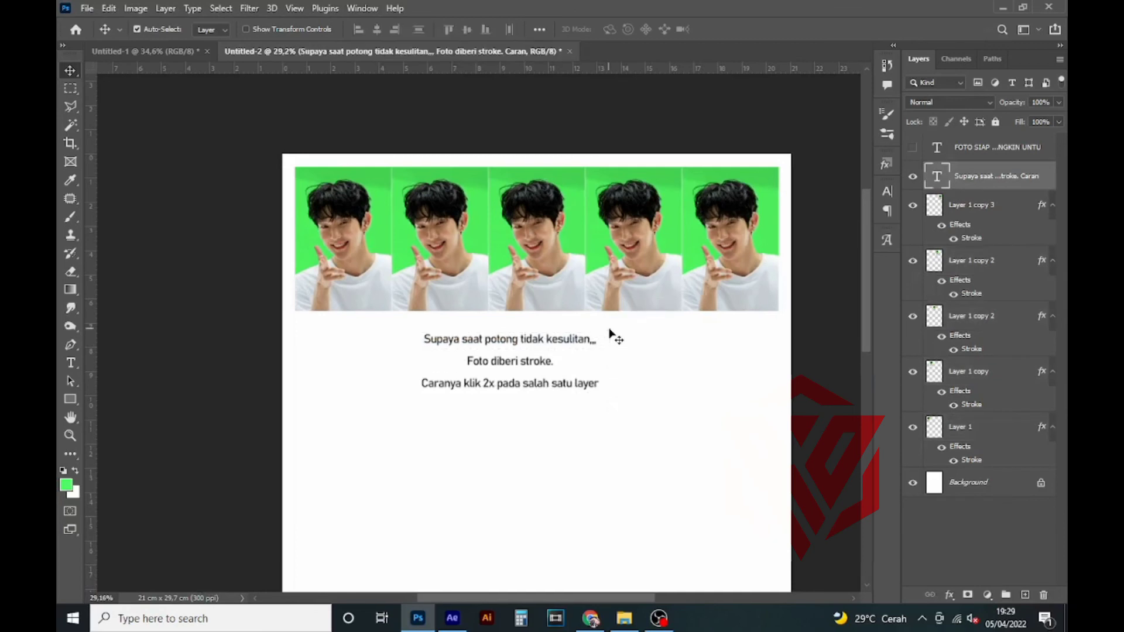
# Step: Delete the stroke instruction caption and add a new text "DONE!!" in the blank area below the portrait row
pyautogui.press('Delete')
pyautogui.scroll(1, 608, 346)
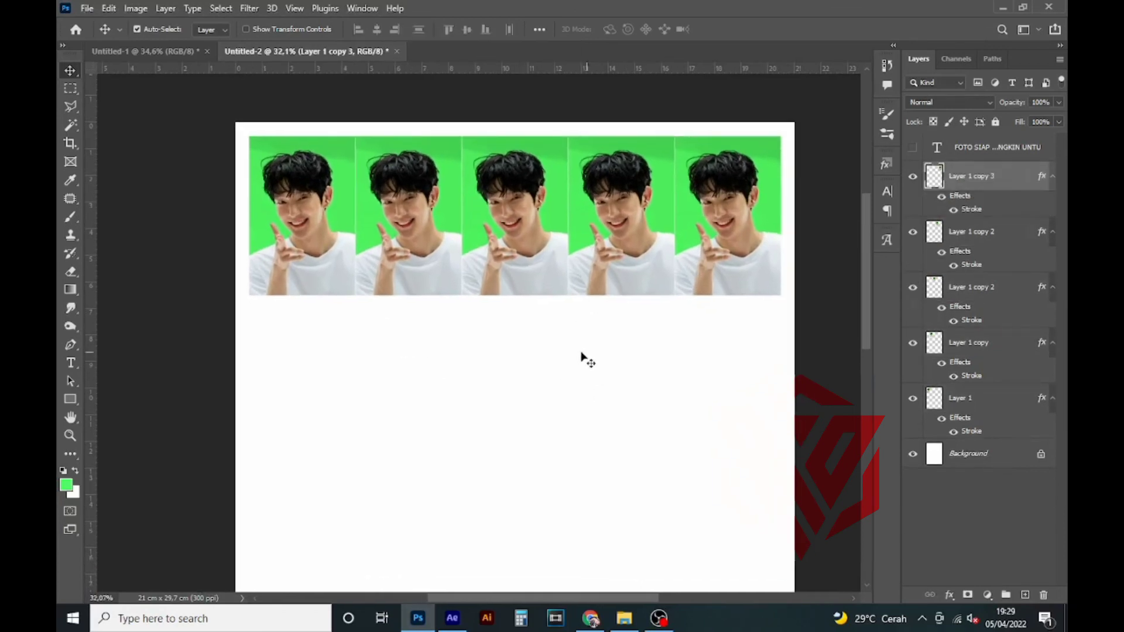
pyautogui.press('t')
pyautogui.click(422, 351)
pyautogui.press('BackSpace')
pyautogui.write('DONE')
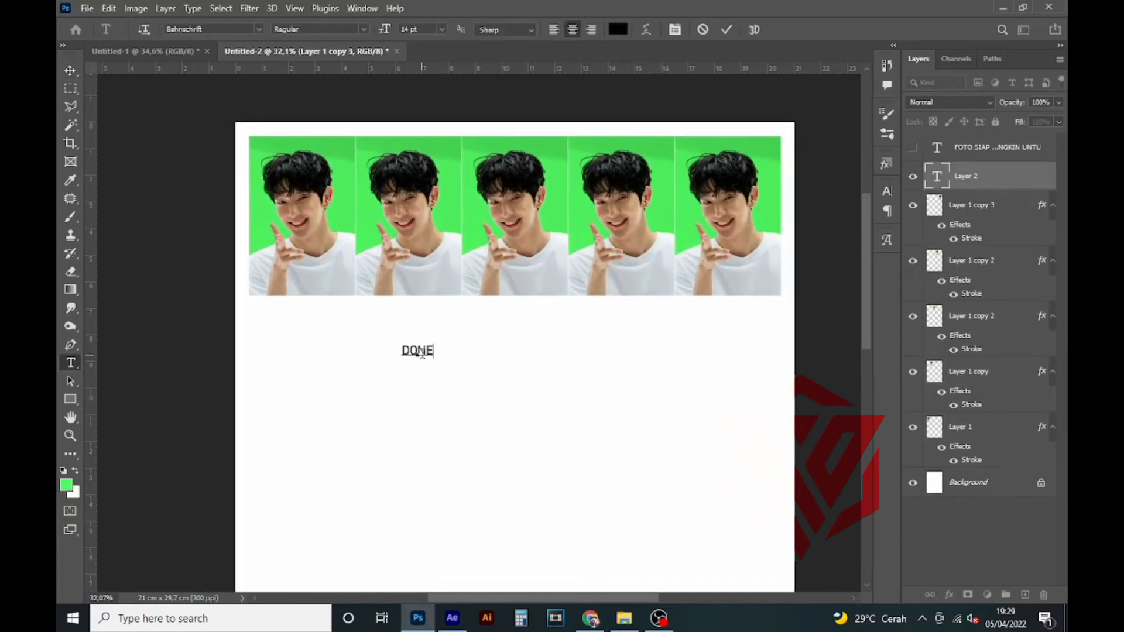
pyautogui.write('!!')
pyautogui.hotkey('ctrl', 'Return')
# Step: Scale the "DONE!!" text up to about half the page width and centre it just beneath the portrait row
pyautogui.press('v')
pyautogui.hotkey('ctrl', 't')
pyautogui.moveTo(437, 361); pyautogui.dragTo(684, 457)
pyautogui.press('Return')
pyautogui.moveTo(594, 393); pyautogui.dragTo(572, 353)
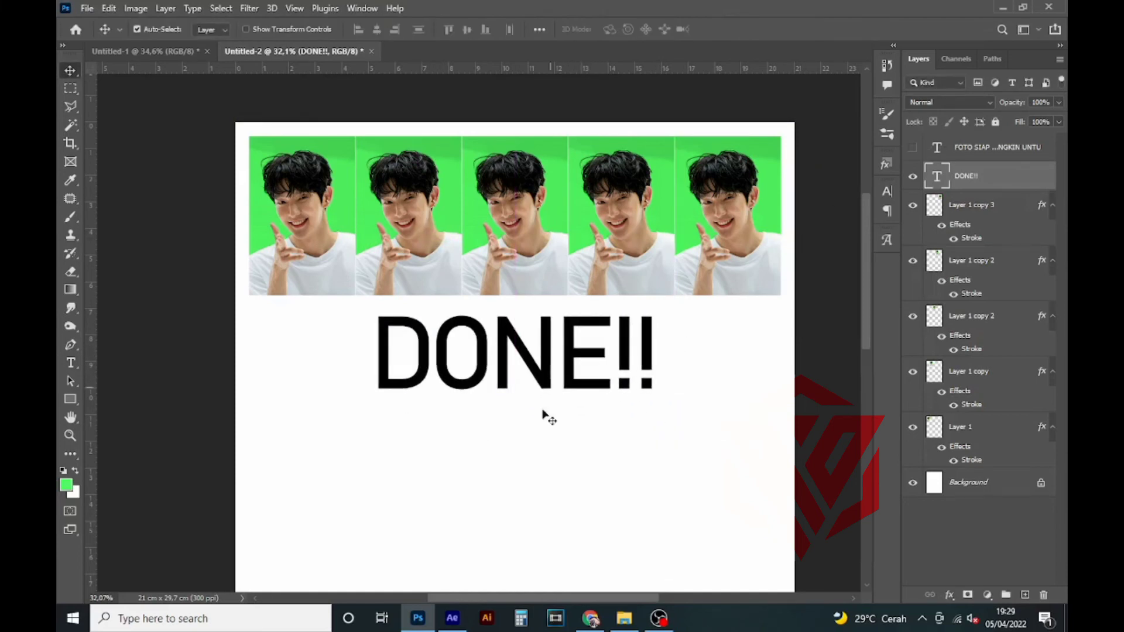
# Step: Add a small text below "DONE!!" reading "Terima kasih sudah mampir di channel ruang"
pyautogui.press('t')
pyautogui.click(336, 460)
pyautogui.write('tERIMA')
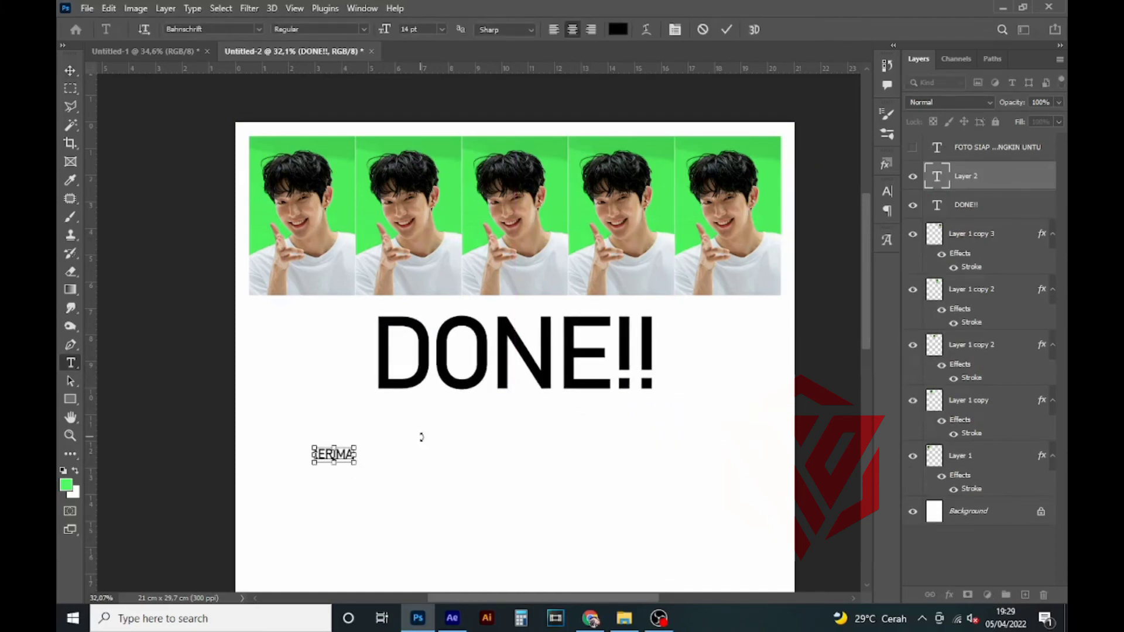
pyautogui.hotkey('ctrl', 'a')
pyautogui.write('Terima kasih sudah mampir di channel')
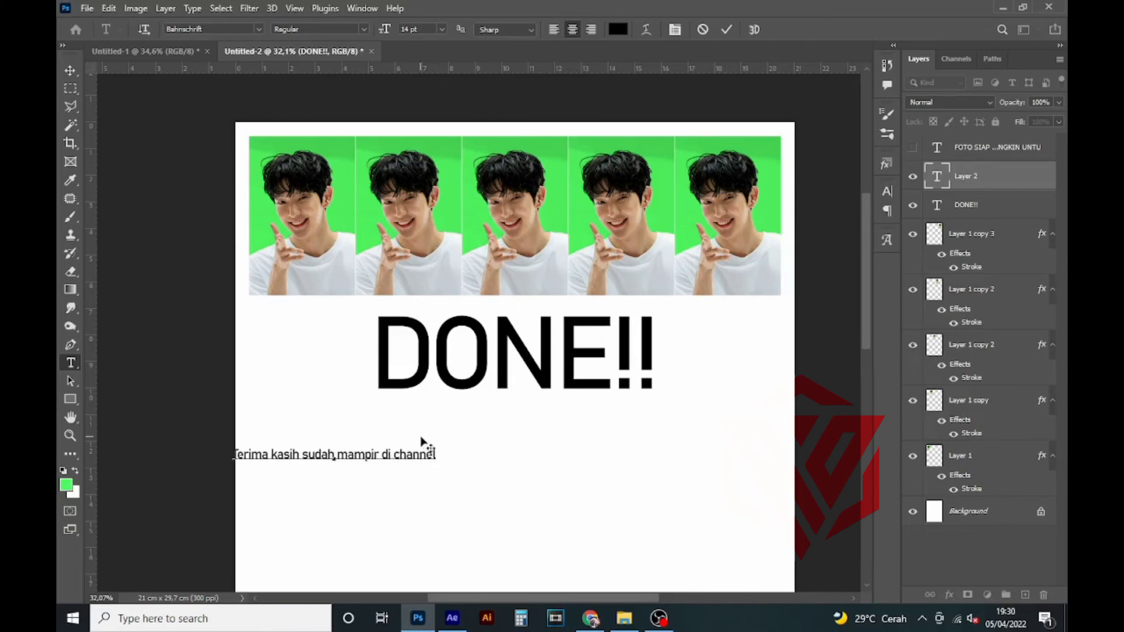
# Step: Replace the small text with "RUANG OTODIDAK" over "MARI BELAJAR BERSAMA SECARA OTODIDAK", centre it under "DONE!!" and deselect it
pyautogui.hotkey('ctrl', 'a')
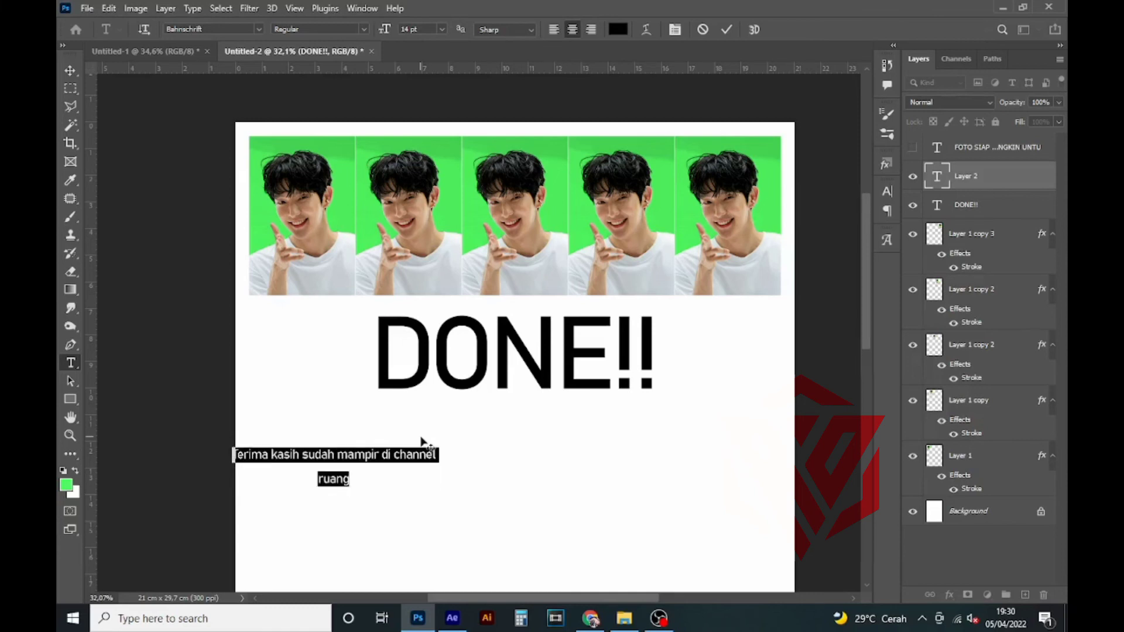
pyautogui.press('BackSpace')
pyautogui.write('RUANG OTODIDAK I')
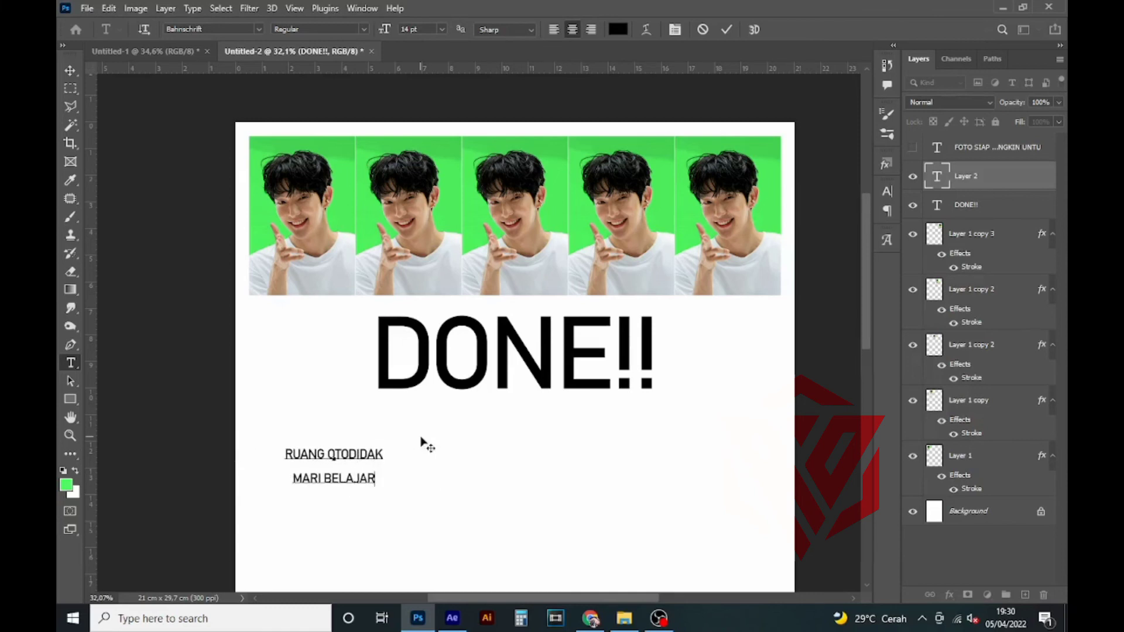
pyautogui.write(' BELAJAR BERSAMA SECARA OTODIDAK')
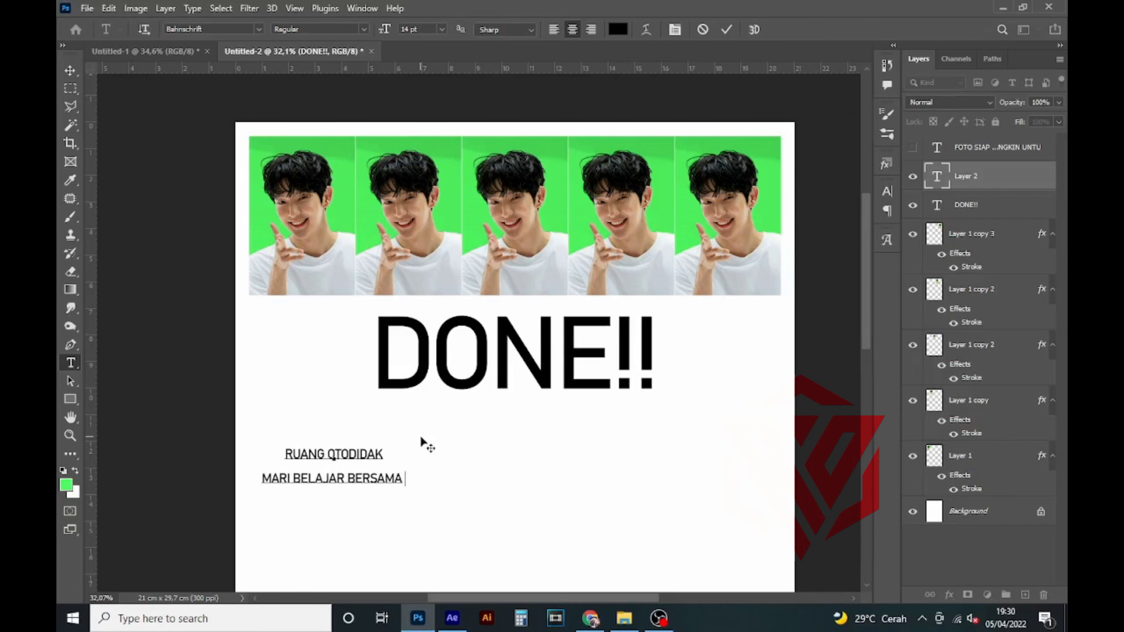
pyautogui.hotkey('ctrl', 'Return')
pyautogui.press('v')
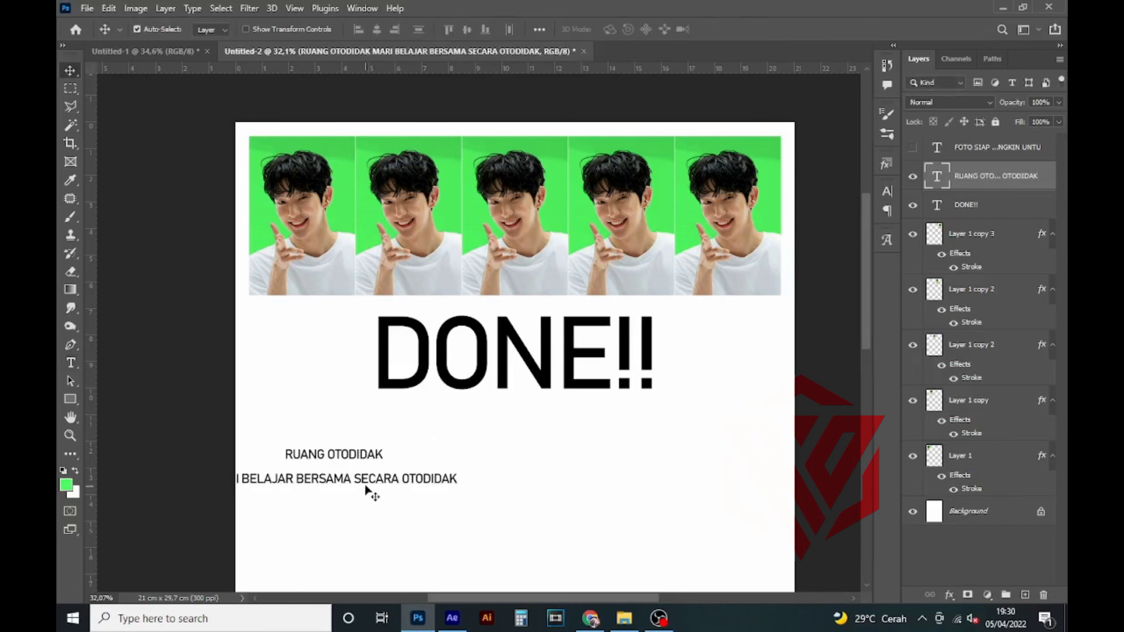
pyautogui.moveTo(439, 477); pyautogui.dragTo(626, 436)
pyautogui.click(683, 452)
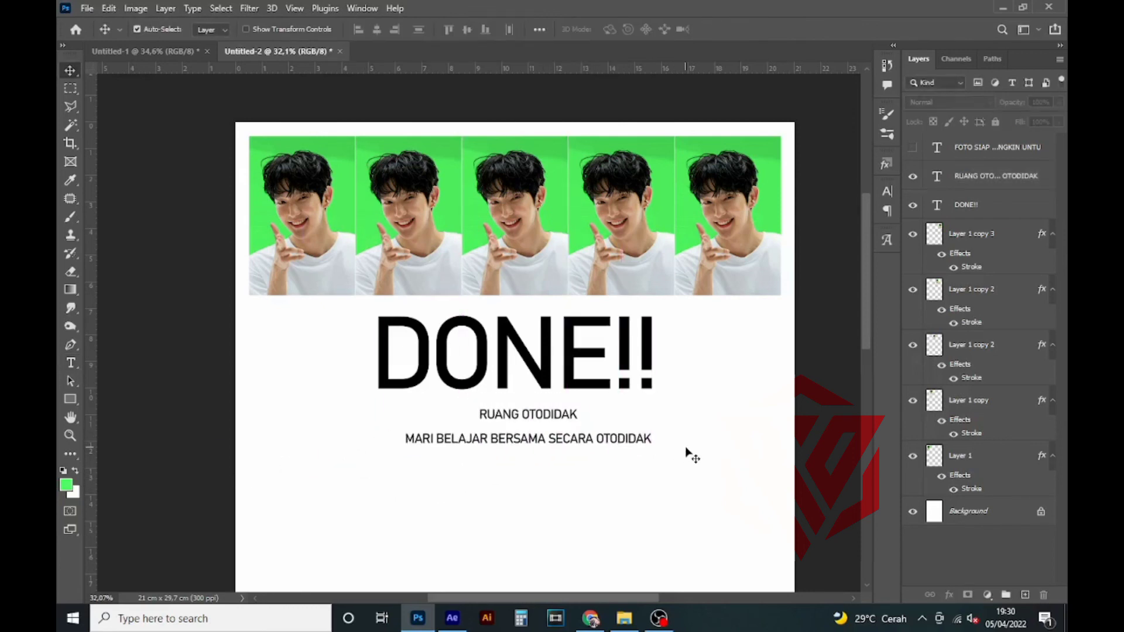
pyautogui.click(659, 618)
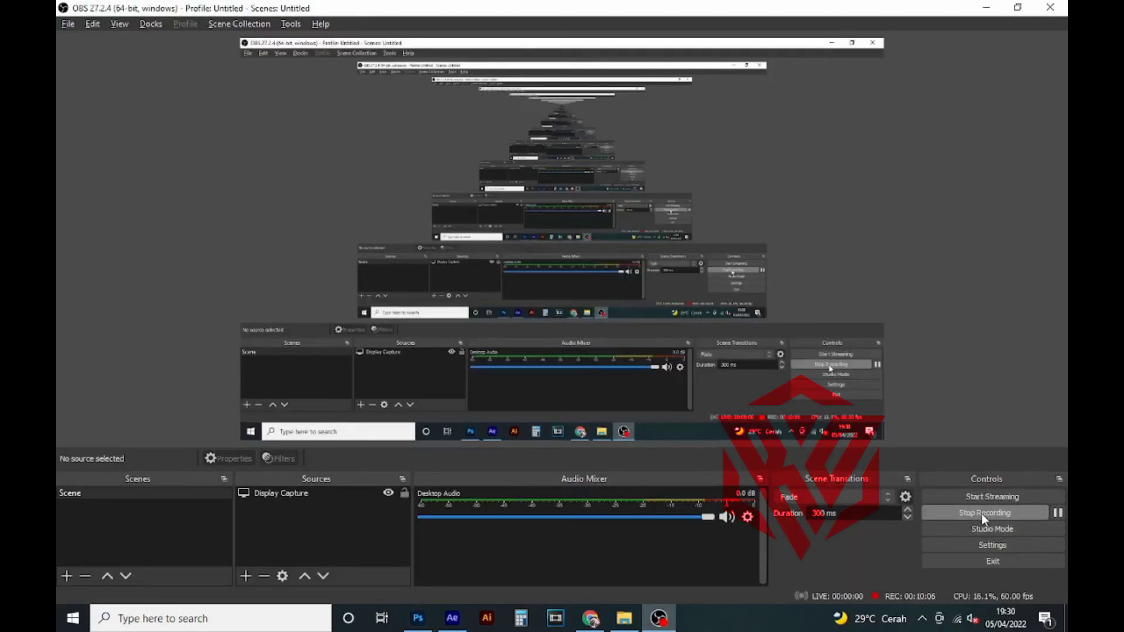